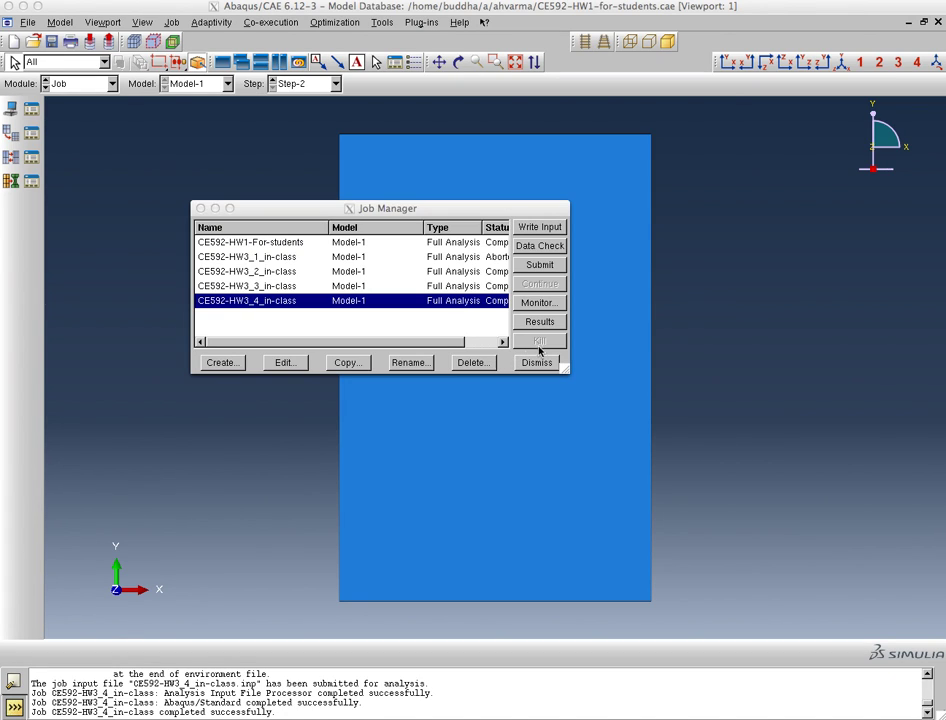
Step: Open the CE592-HW3_4_in-class job's results from the Job Manager
{"action": "left_click", "coordinate": [555, 325]}
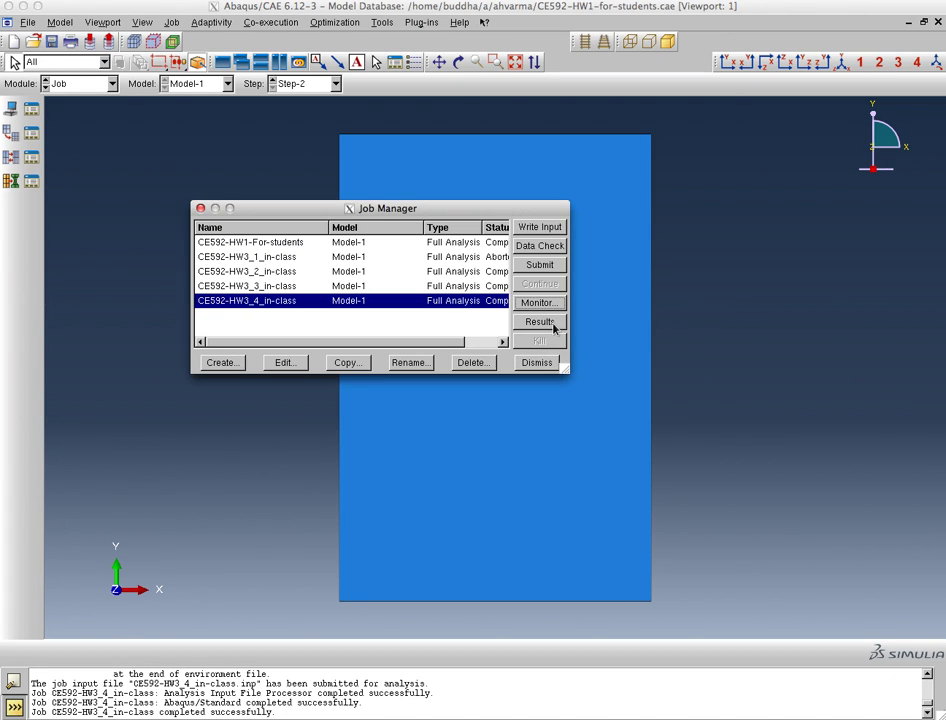
{"action": "left_click", "coordinate": [556, 325]}
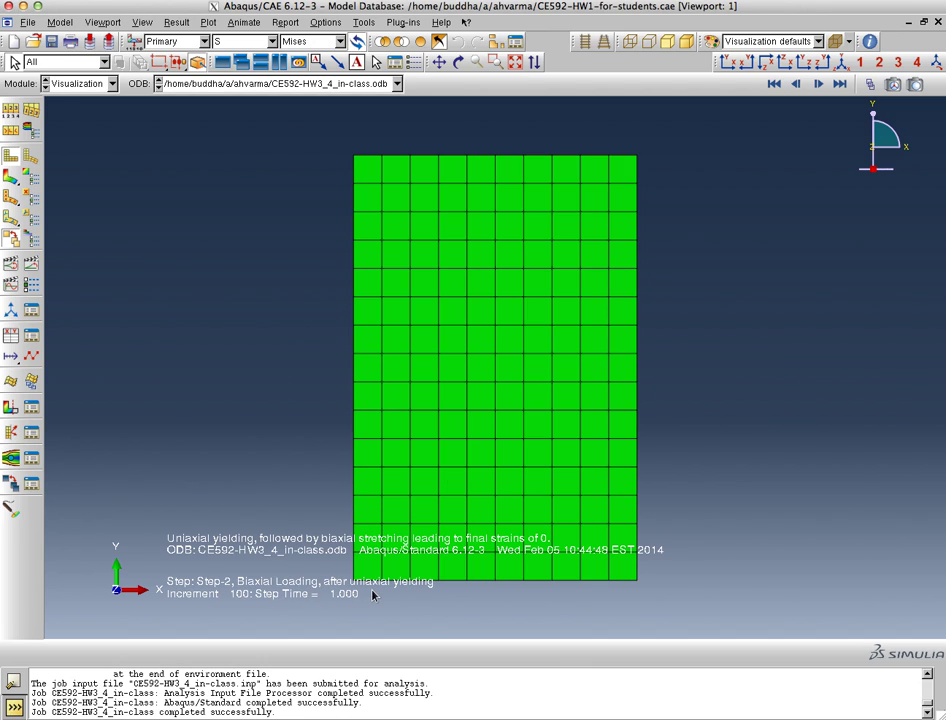
Step: Display the results at Step-1, frame 0 (step time 0.000) using Result > Step/Frame
{"action": "left_click", "coordinate": [177, 22]}
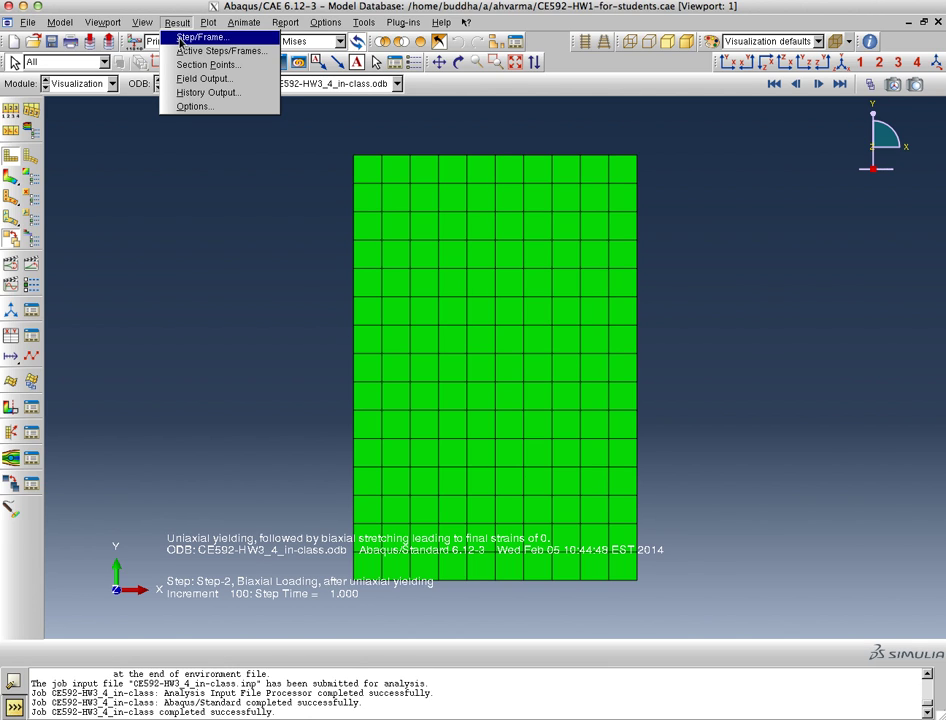
{"action": "left_click", "coordinate": [180, 38]}
{"action": "left_click_drag", "start_coordinate": [278, 15], "coordinate": [117, 133]}
{"action": "left_click", "coordinate": [232, 171]}
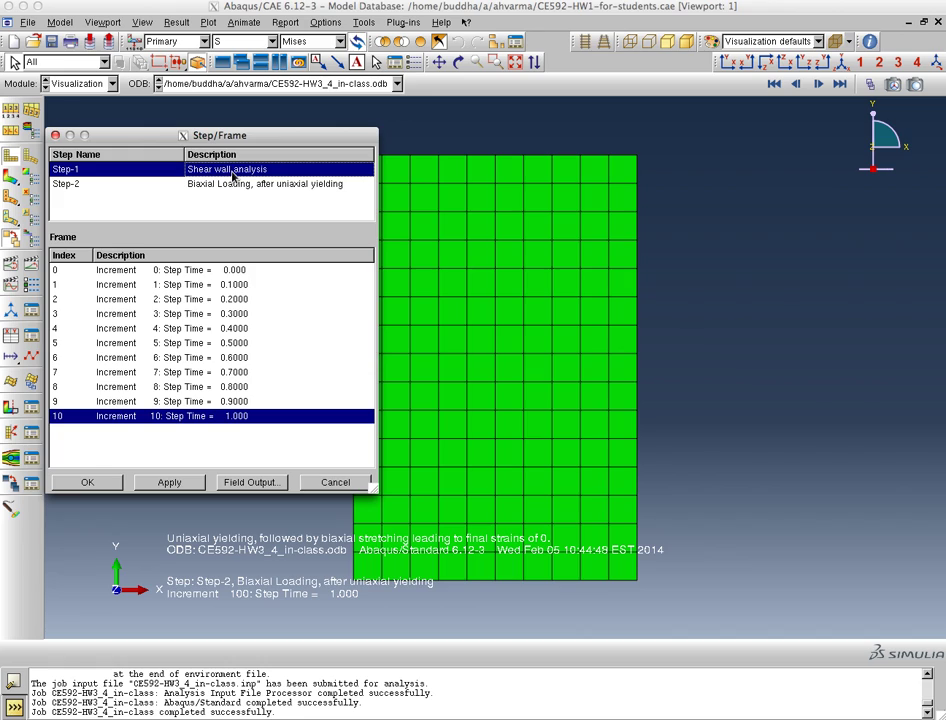
{"action": "left_click", "coordinate": [228, 186]}
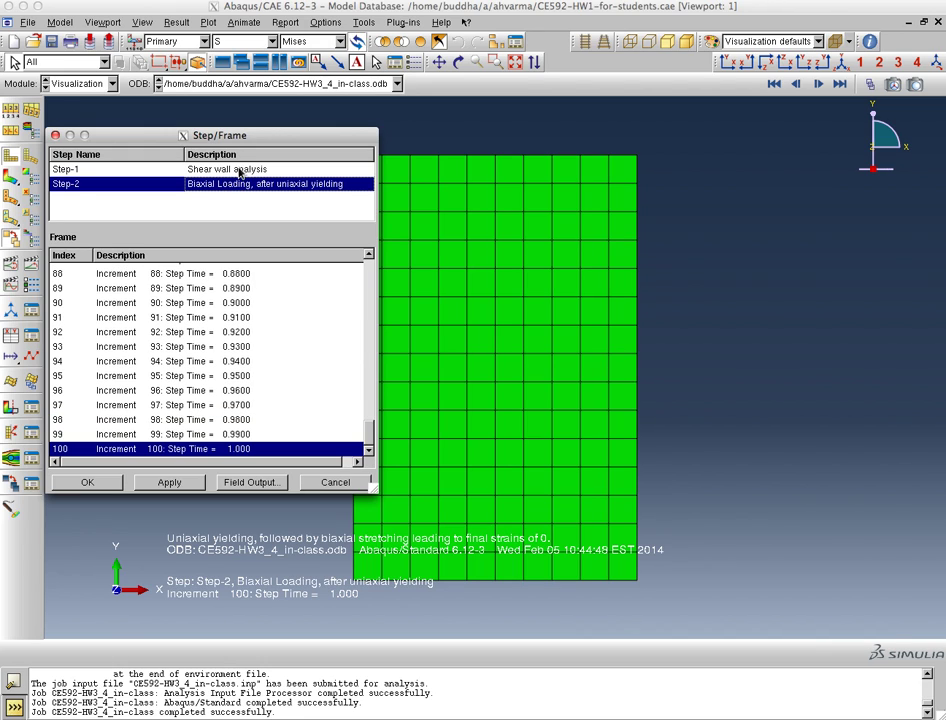
{"action": "left_click", "coordinate": [230, 170]}
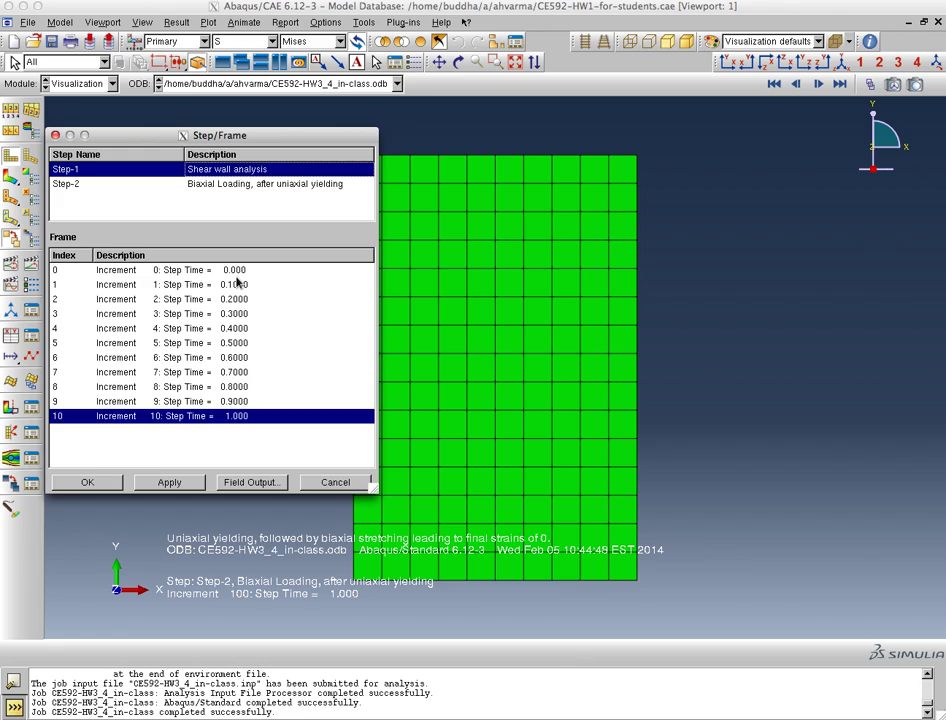
{"action": "left_click", "coordinate": [234, 272]}
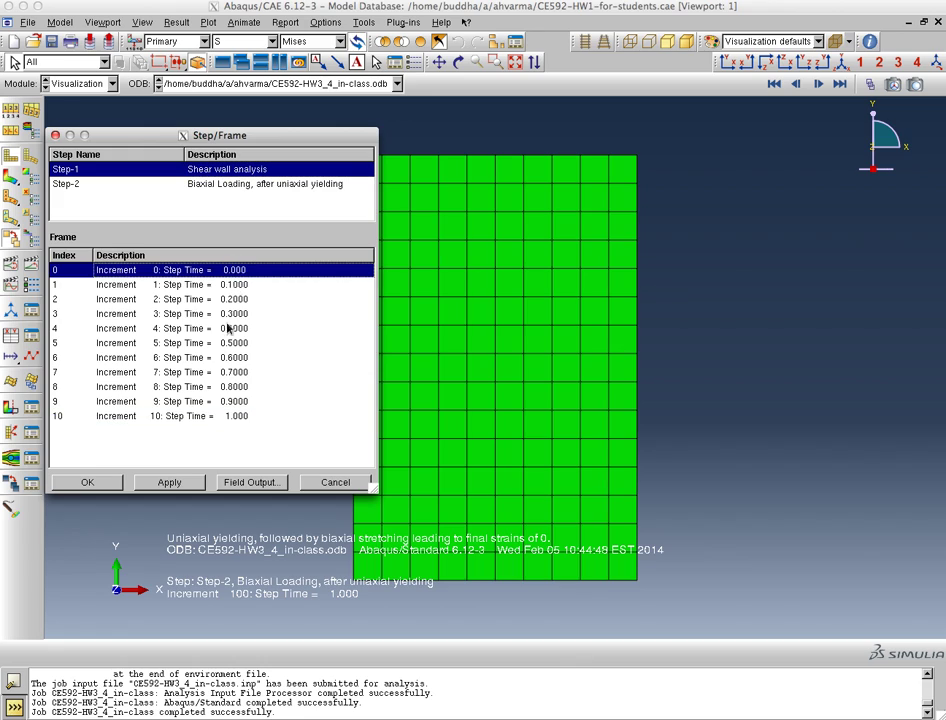
{"action": "left_click", "coordinate": [110, 487]}
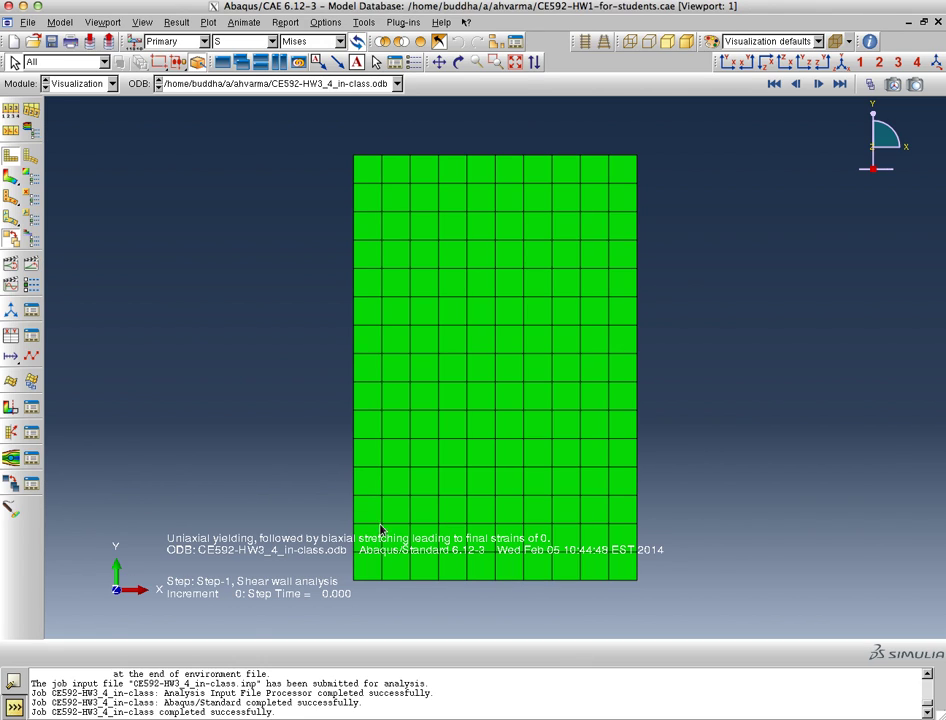
Step: Plot the deformed shape and step through Step-1 from increment 1 to increment 10
{"action": "left_click", "coordinate": [32, 157]}
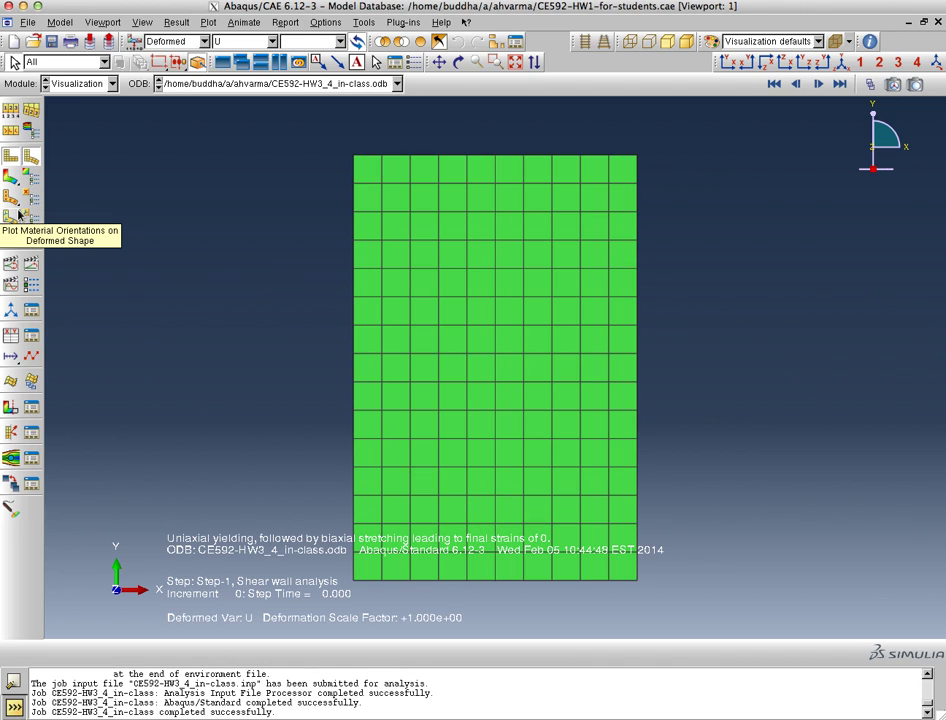
{"action": "left_click", "coordinate": [818, 85]}
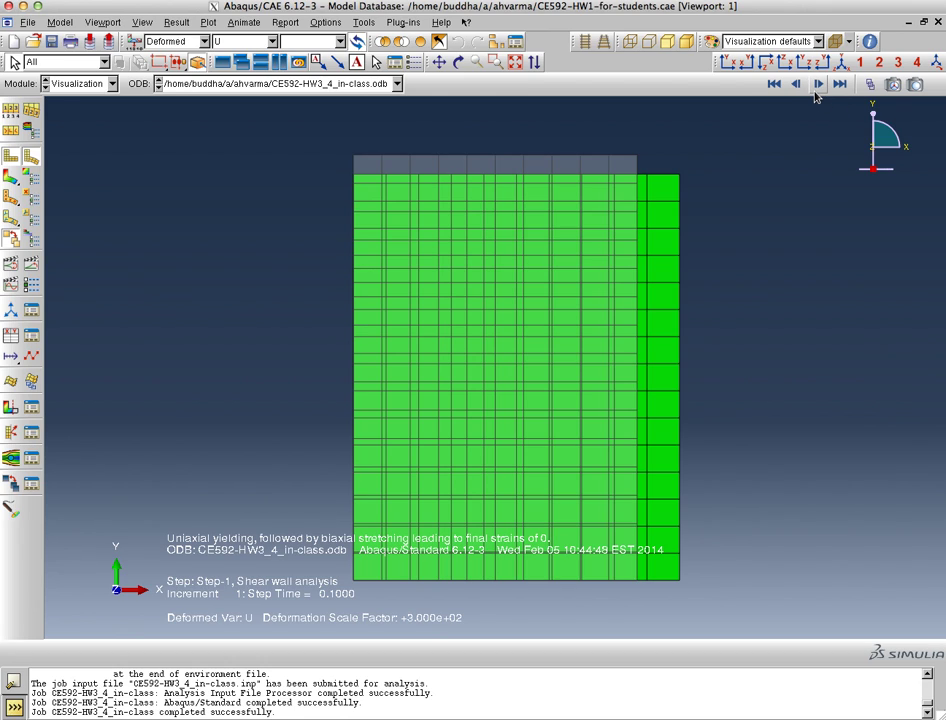
{"action": "left_click", "coordinate": [816, 90]}
{"action": "left_click", "coordinate": [818, 85]}
{"action": "left_click", "coordinate": [818, 85]}
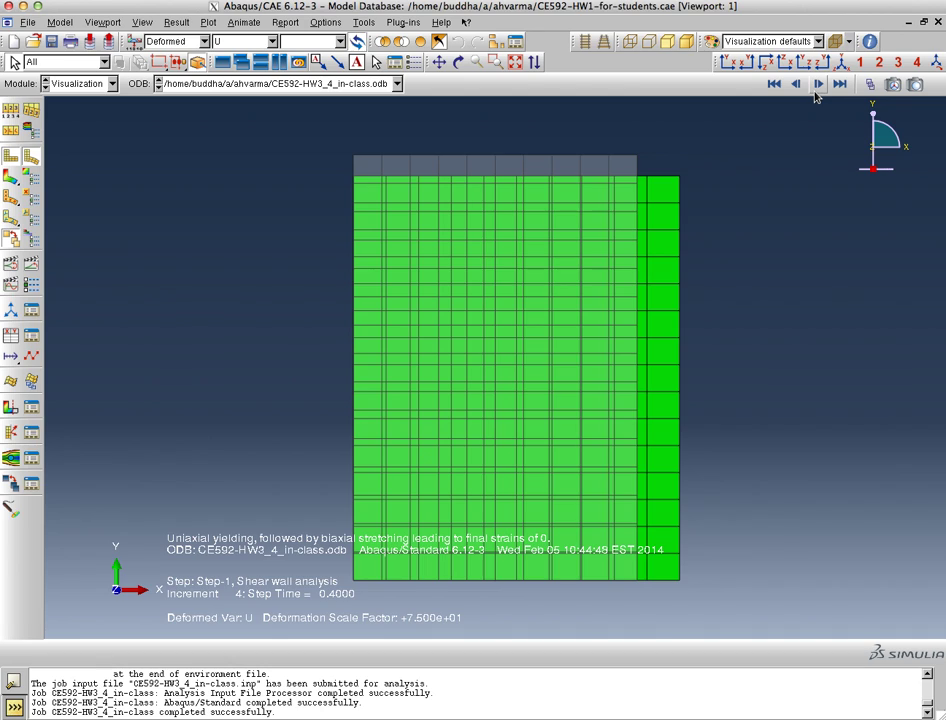
{"action": "left_click", "coordinate": [818, 85]}
{"action": "left_click", "coordinate": [816, 87]}
{"action": "left_click", "coordinate": [816, 87]}
{"action": "left_click", "coordinate": [816, 87]}
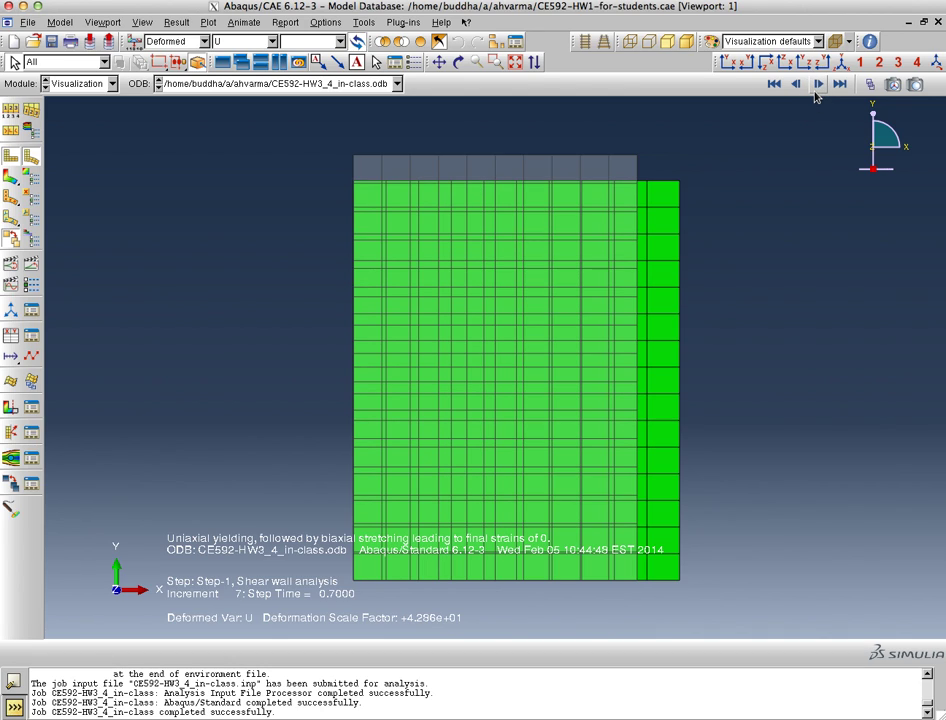
{"action": "left_click", "coordinate": [816, 87]}
{"action": "left_click", "coordinate": [818, 85]}
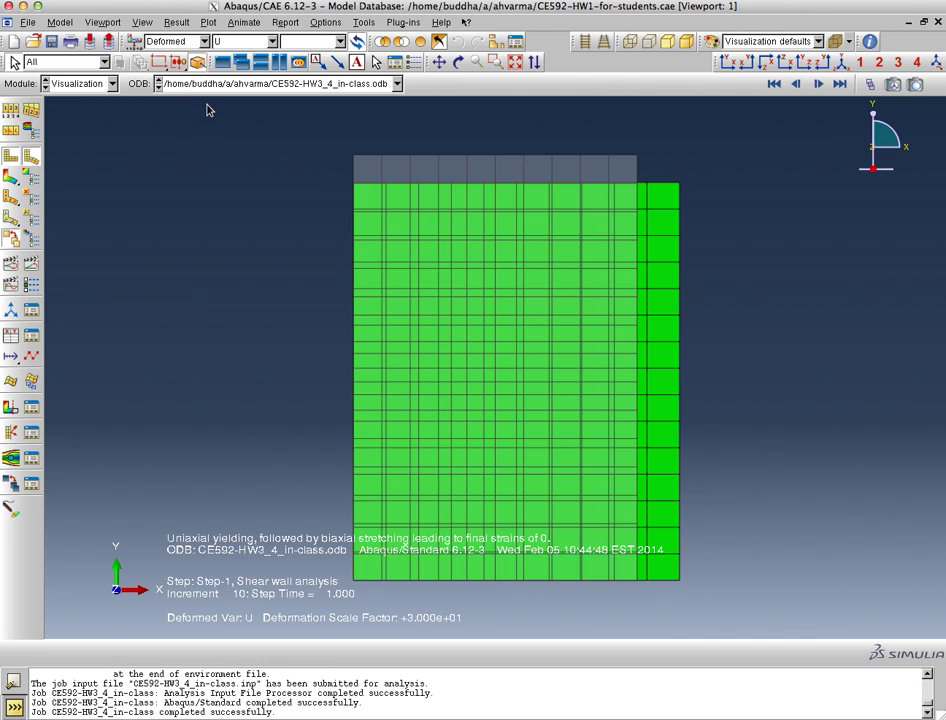
{"action": "left_click", "coordinate": [341, 41]}
Step: Plot contours on the deformed mesh showing displacement component U1
{"action": "left_click", "coordinate": [8, 136]}
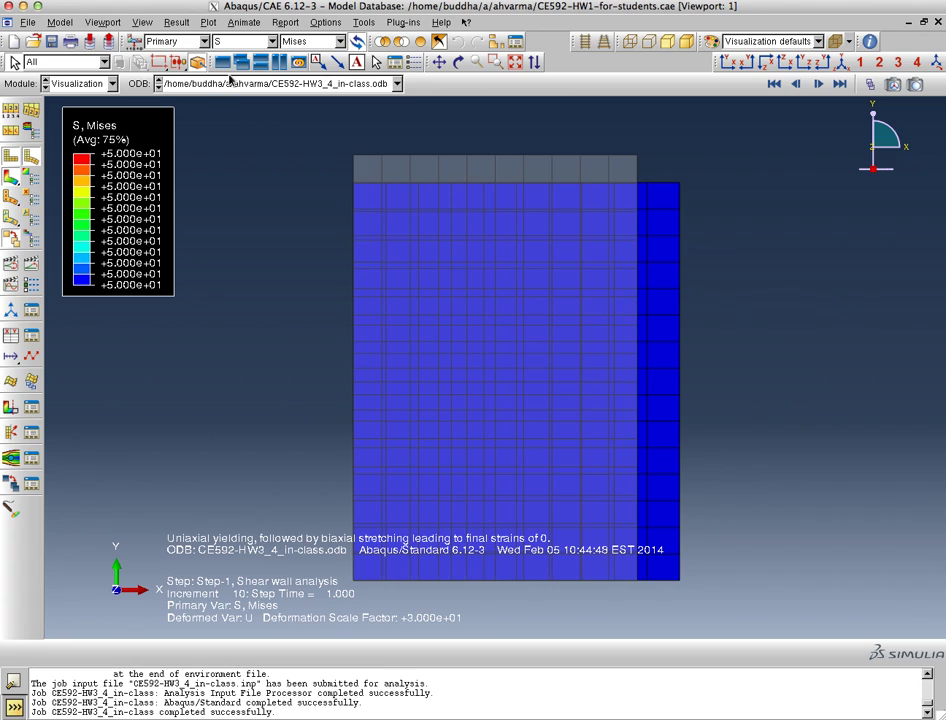
{"action": "left_click", "coordinate": [270, 41]}
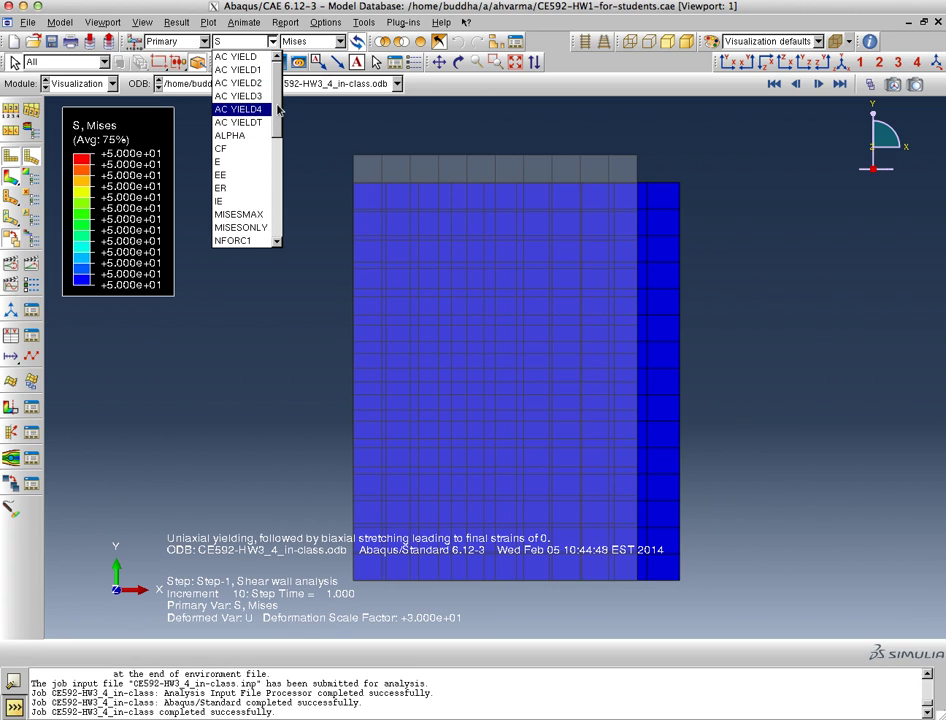
{"action": "left_click_drag", "start_coordinate": [276, 80], "coordinate": [275, 230]}
{"action": "left_click", "coordinate": [246, 229]}
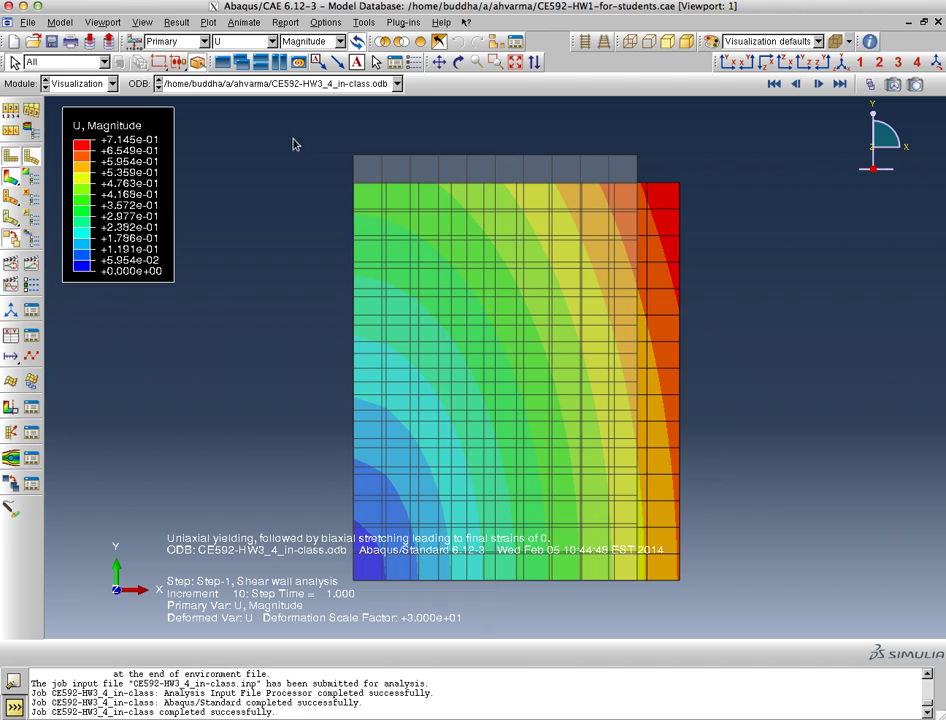
{"action": "left_click", "coordinate": [340, 41]}
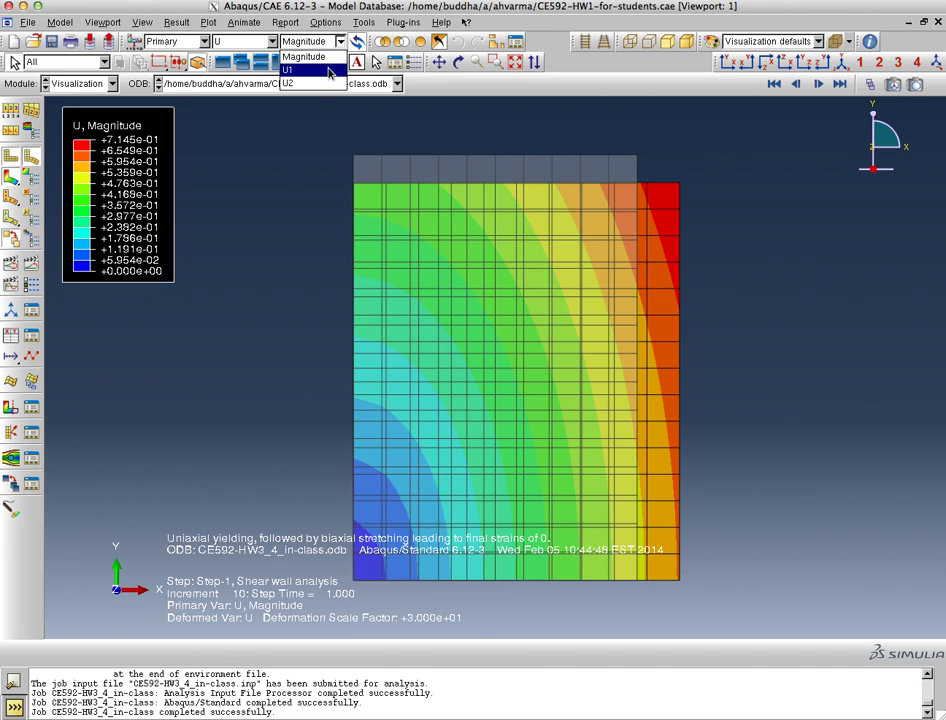
{"action": "left_click", "coordinate": [296, 70]}
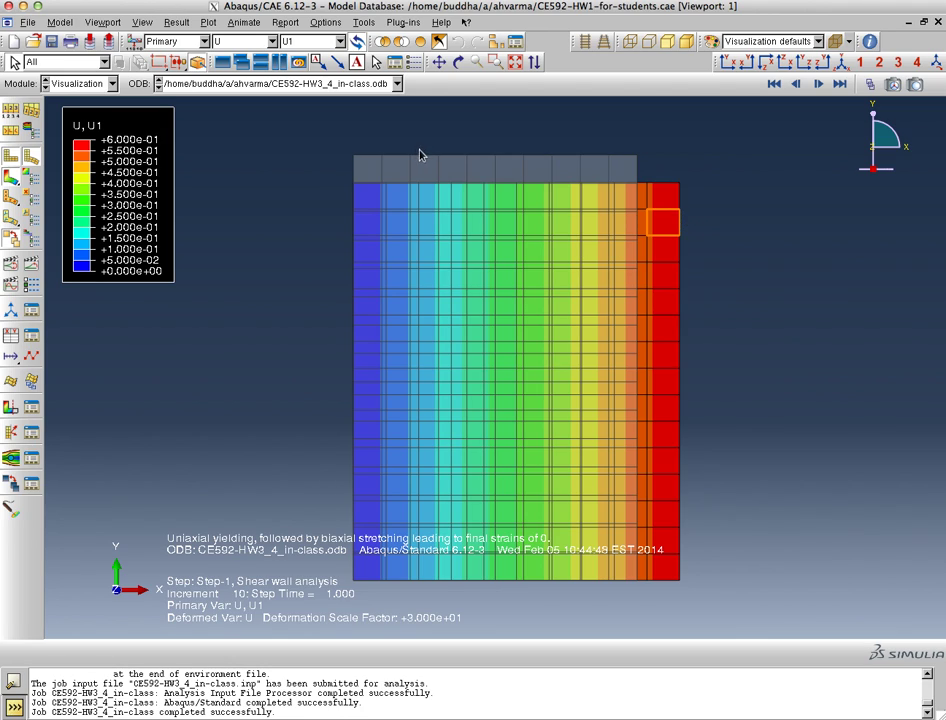
Step: Switch the contour variable to strain E as Max. In-Plane Principal
{"action": "left_click", "coordinate": [215, 41]}
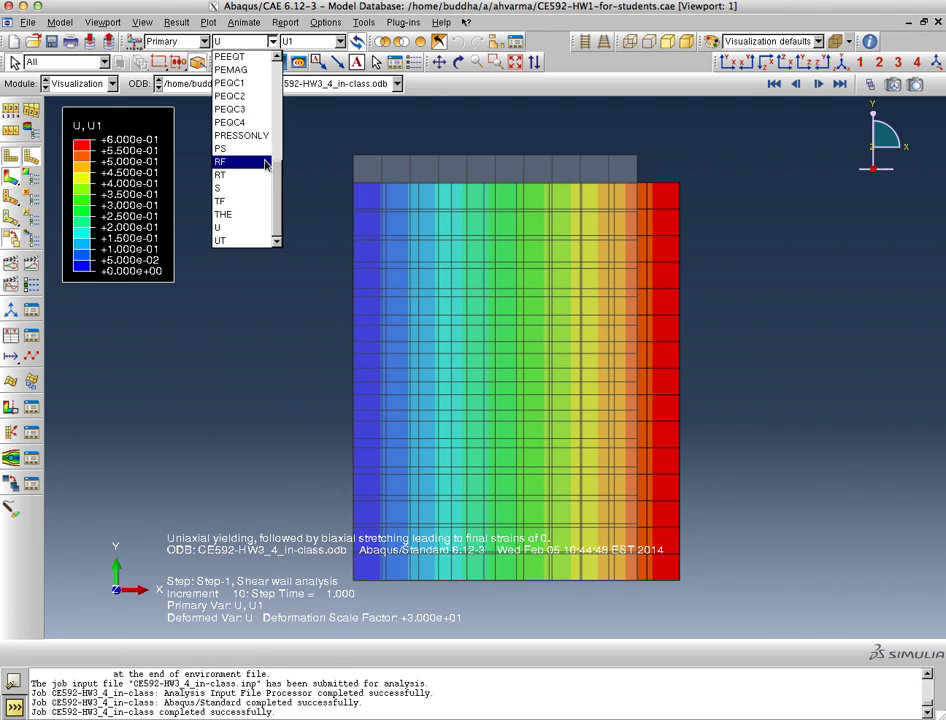
{"action": "scroll", "coordinate": [288, 124], "scroll_direction": "up", "scroll_amount": 3}
{"action": "scroll", "coordinate": [215, 88], "scroll_direction": "up", "scroll_amount": 2}
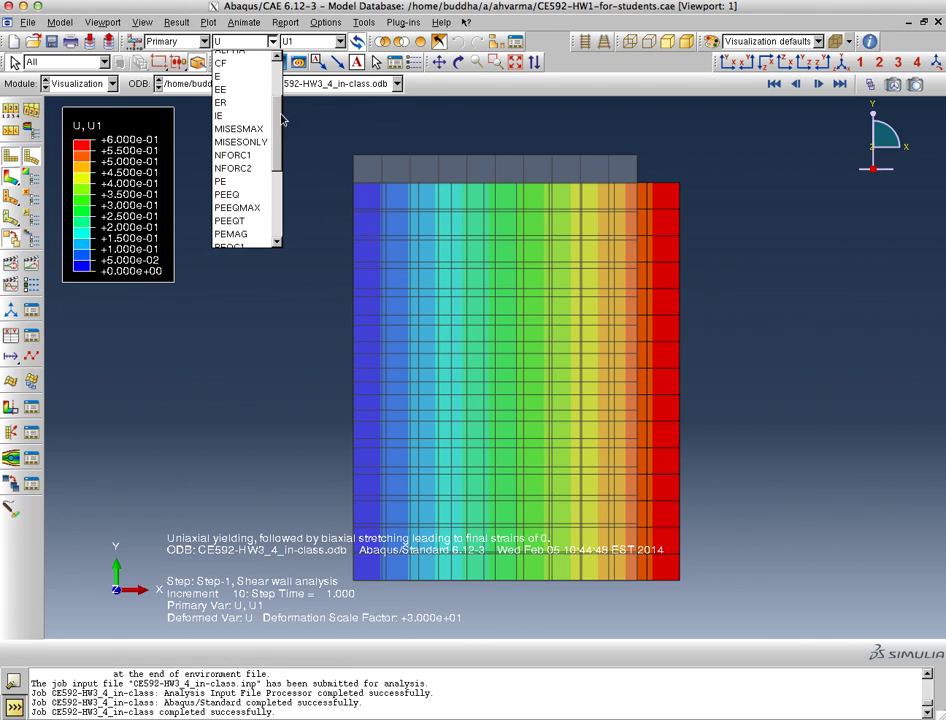
{"action": "left_click", "coordinate": [230, 77]}
Step: Show strain component E11, then switch the contour to plastic strain PE11
{"action": "left_click", "coordinate": [341, 42]}
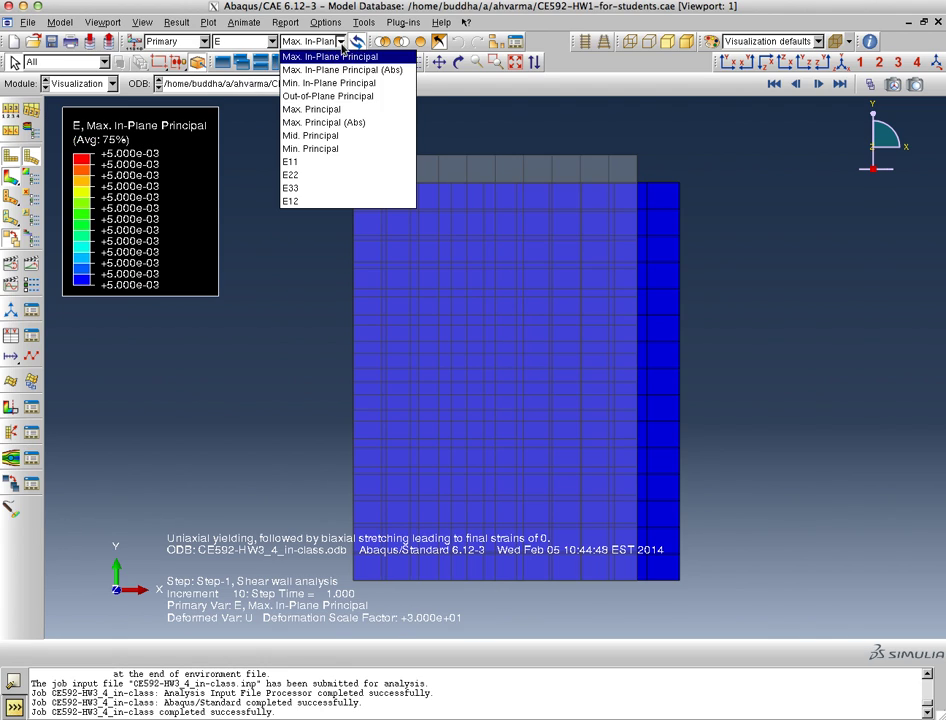
{"action": "left_click", "coordinate": [333, 158]}
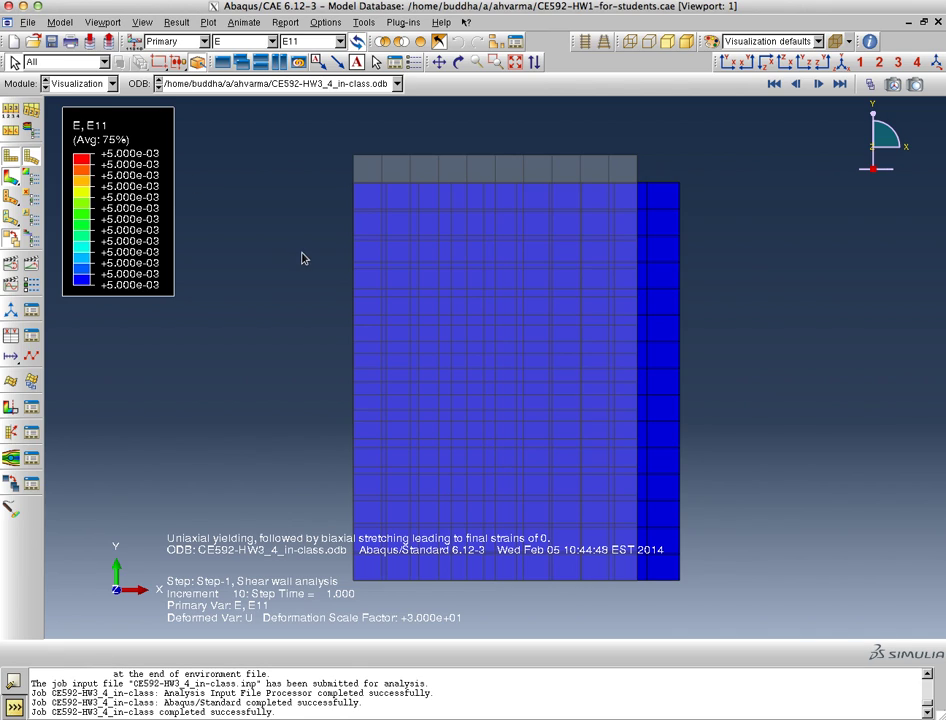
{"action": "left_click", "coordinate": [271, 41]}
{"action": "left_click", "coordinate": [238, 188]}
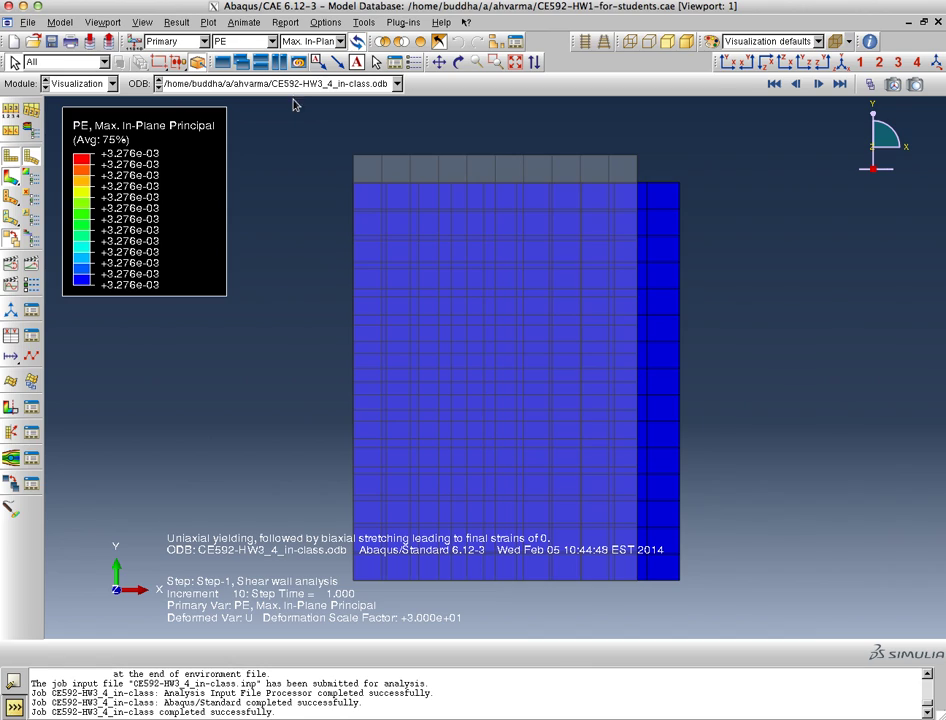
{"action": "left_click", "coordinate": [340, 41]}
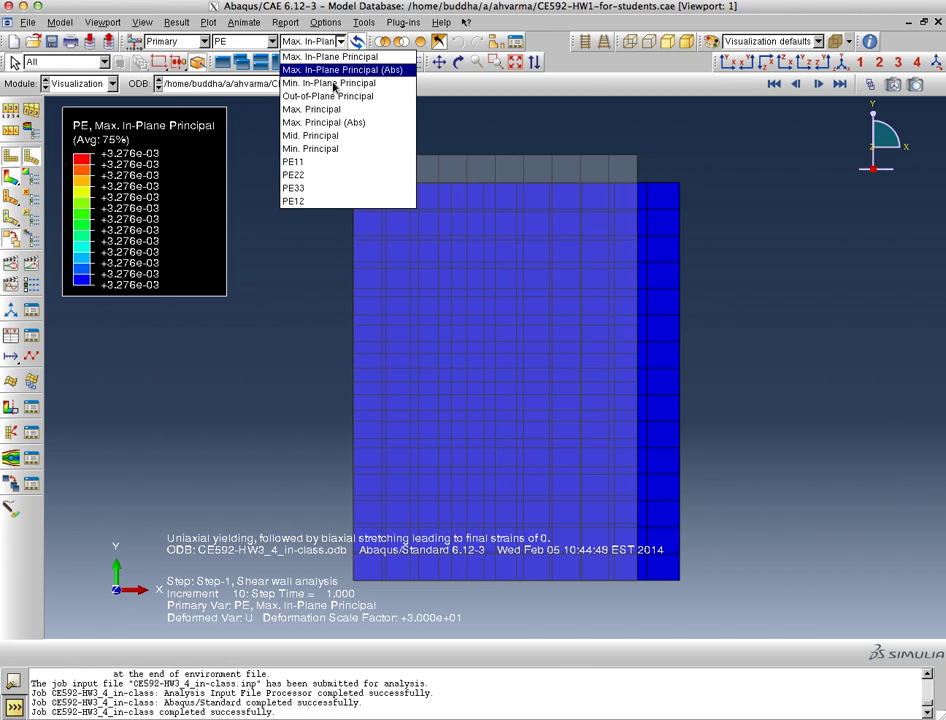
{"action": "left_click", "coordinate": [344, 161]}
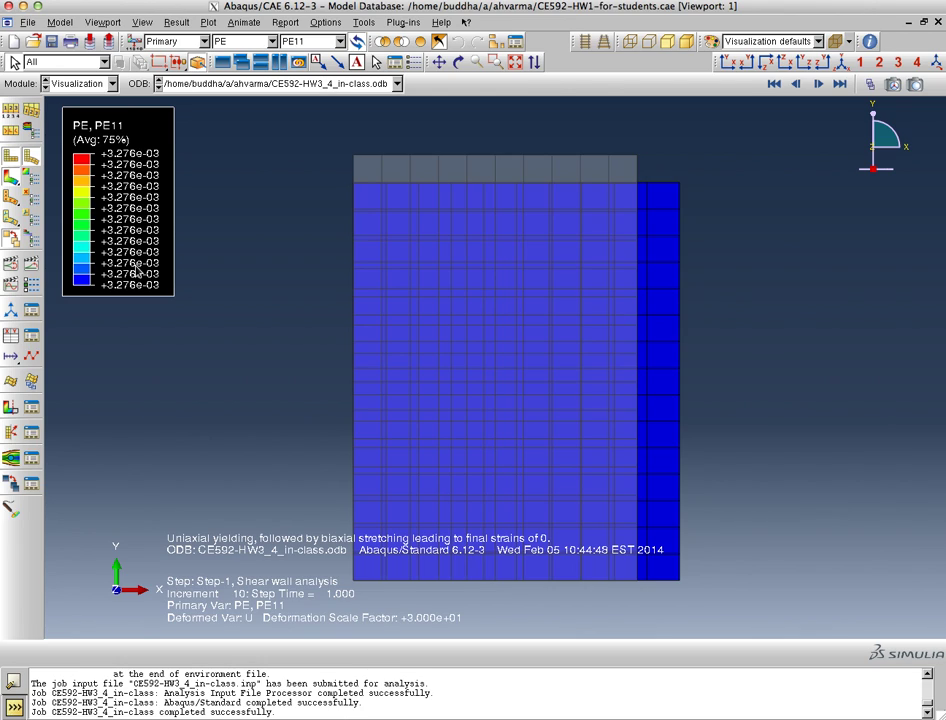
Step: Advance to Step-2 and plot vertical displacement U2 contours
{"action": "left_click", "coordinate": [819, 85]}
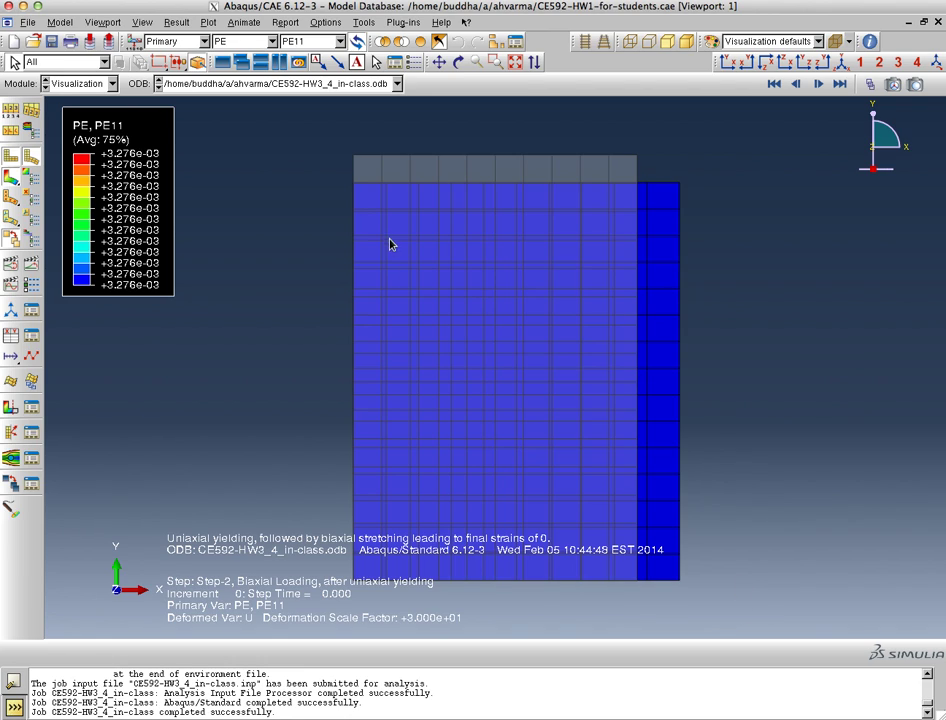
{"action": "left_click", "coordinate": [272, 42]}
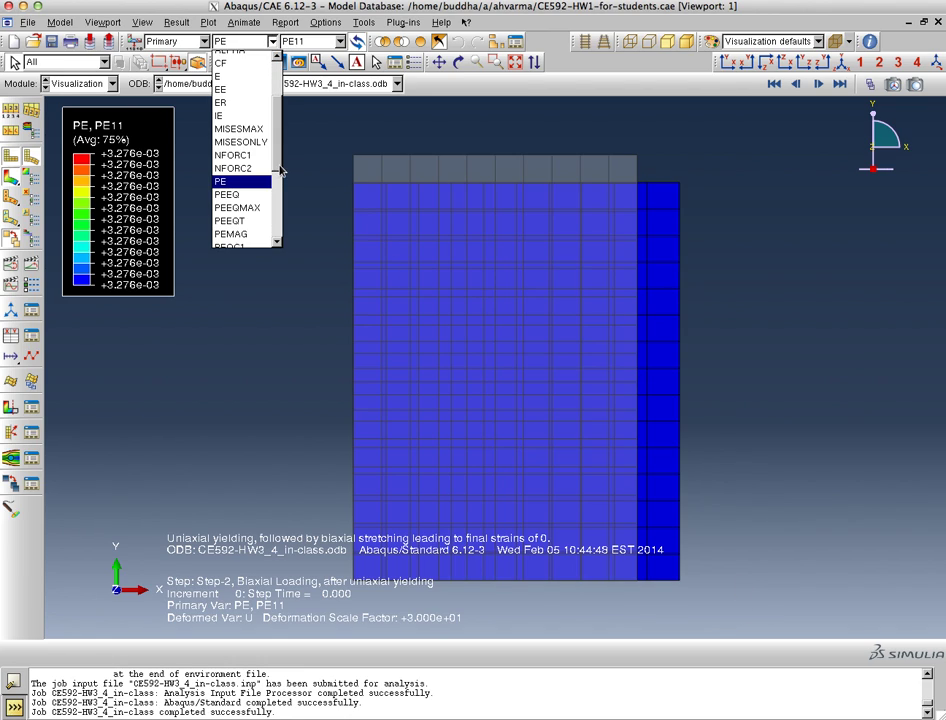
{"action": "left_click_drag", "start_coordinate": [278, 160], "coordinate": [268, 236]}
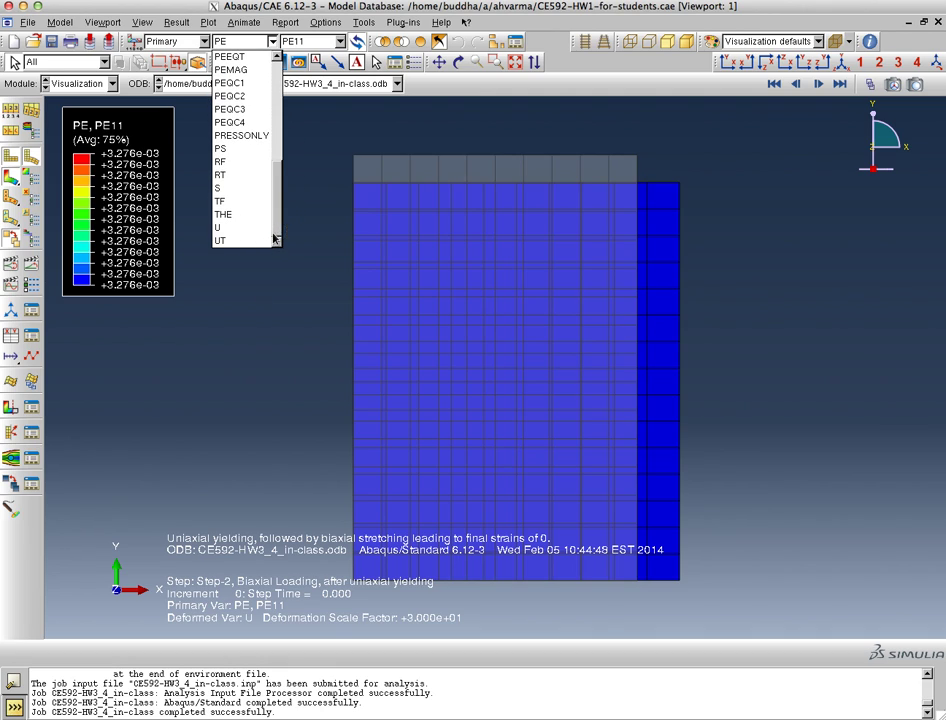
{"action": "left_click", "coordinate": [258, 229]}
{"action": "left_click", "coordinate": [340, 41]}
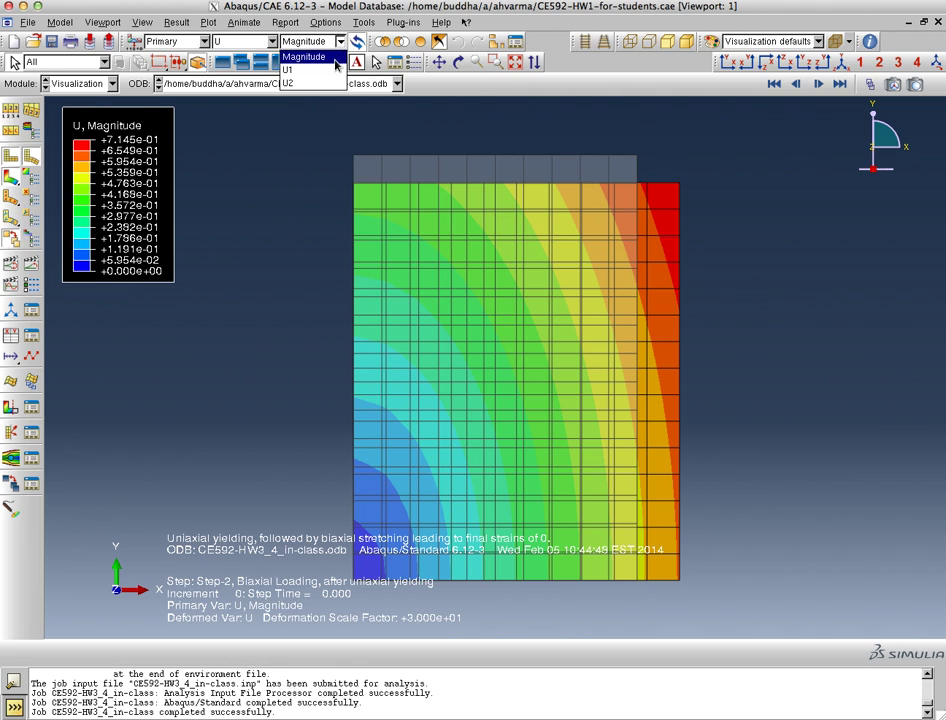
{"action": "left_click", "coordinate": [323, 86]}
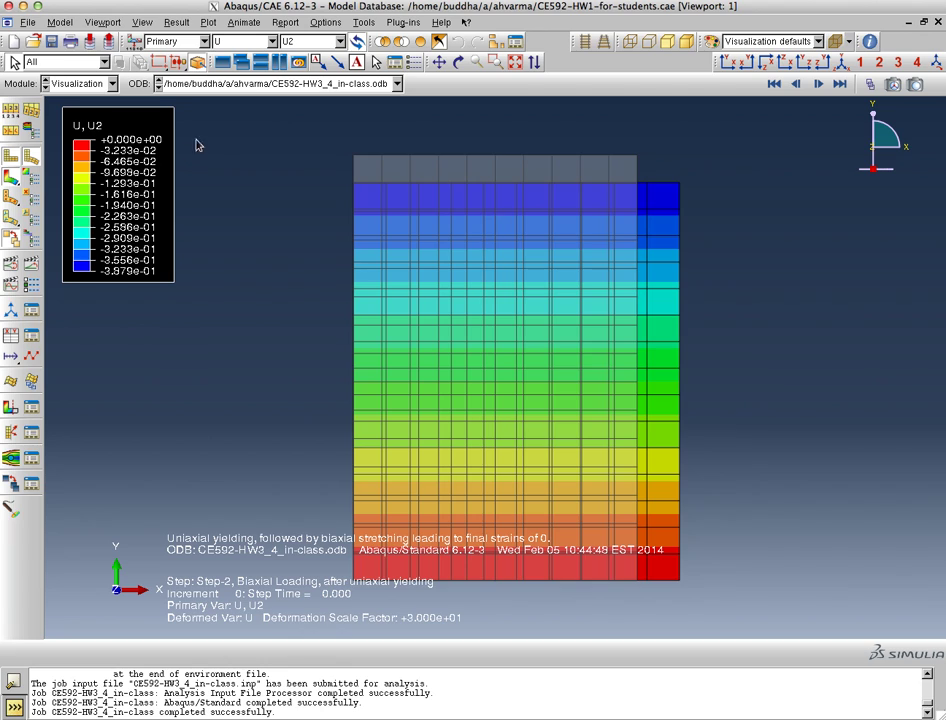
{"action": "left_click", "coordinate": [519, 222]}
Step: Jump to Step-2's final increment 100 (step time 1.000) through Result > Step/Frame
{"action": "left_click", "coordinate": [176, 22]}
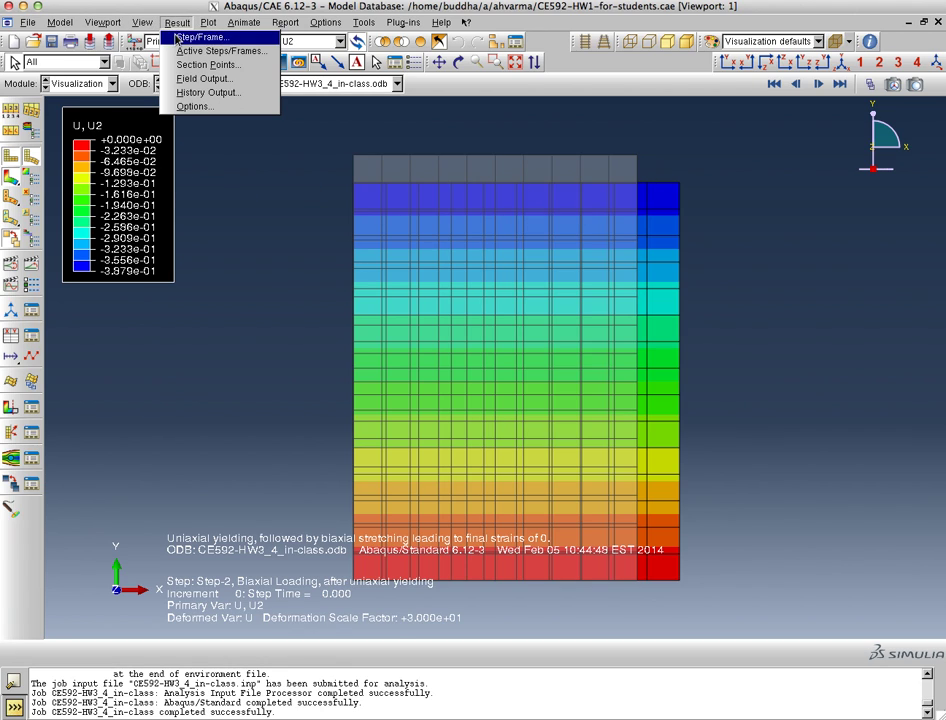
{"action": "left_click", "coordinate": [140, 36]}
{"action": "left_click", "coordinate": [376, 437]}
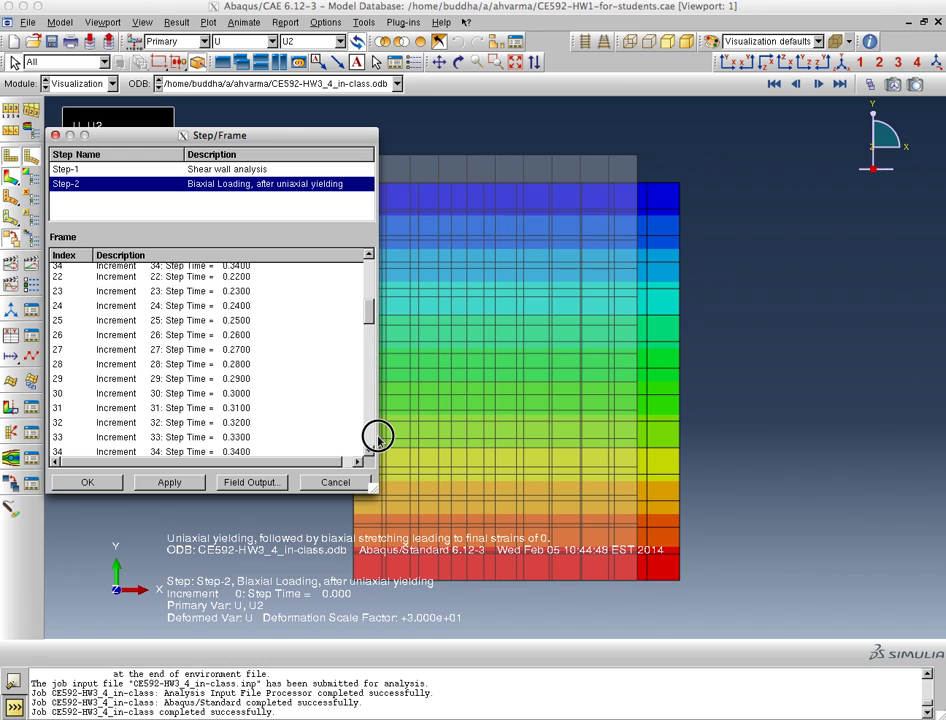
{"action": "left_click", "coordinate": [321, 451]}
{"action": "left_click", "coordinate": [166, 483]}
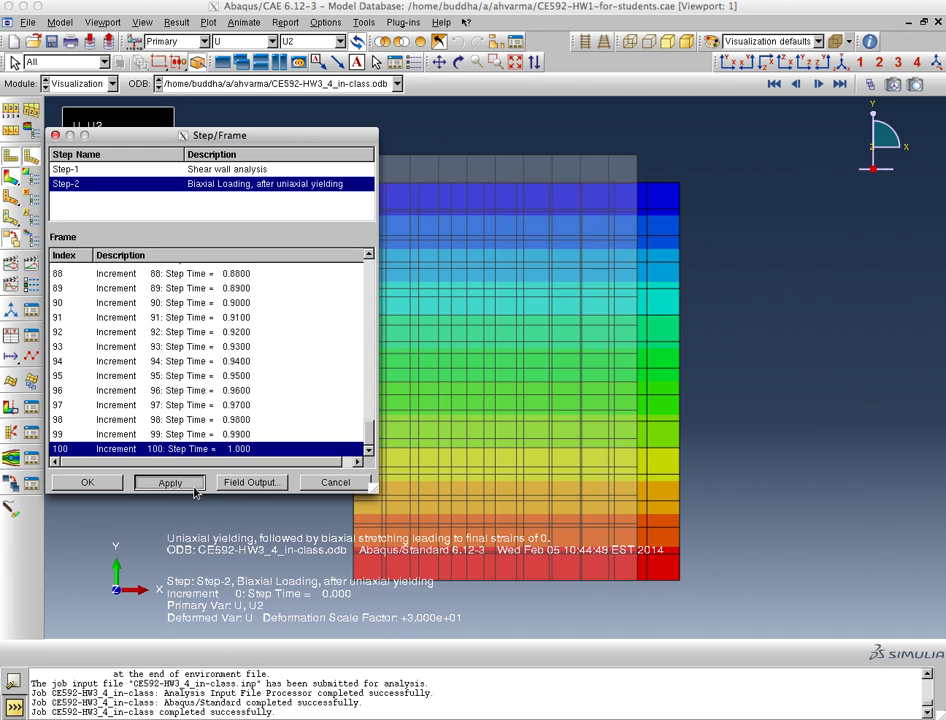
{"action": "left_click", "coordinate": [118, 486]}
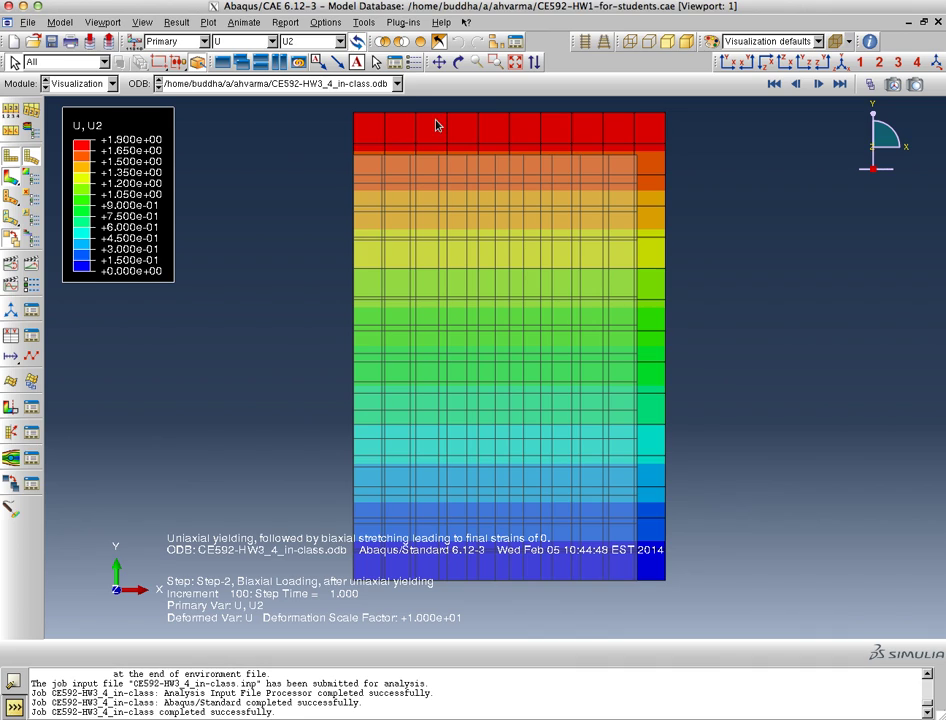
Step: Change the displacement component to U1, showing values from 0 to 1.200
{"action": "left_click", "coordinate": [330, 41]}
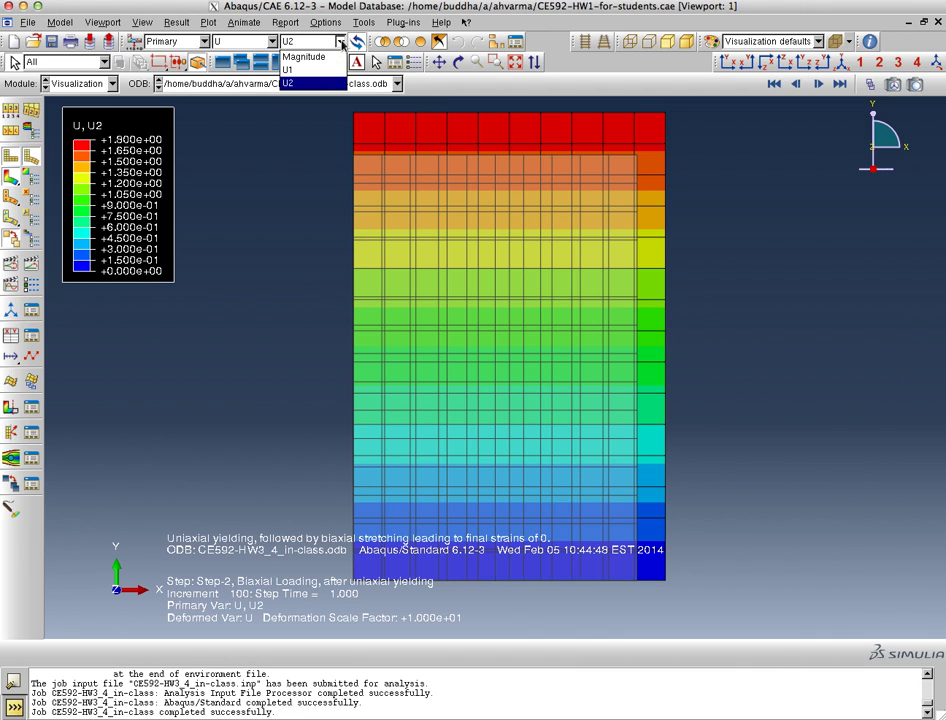
{"action": "left_click", "coordinate": [333, 76]}
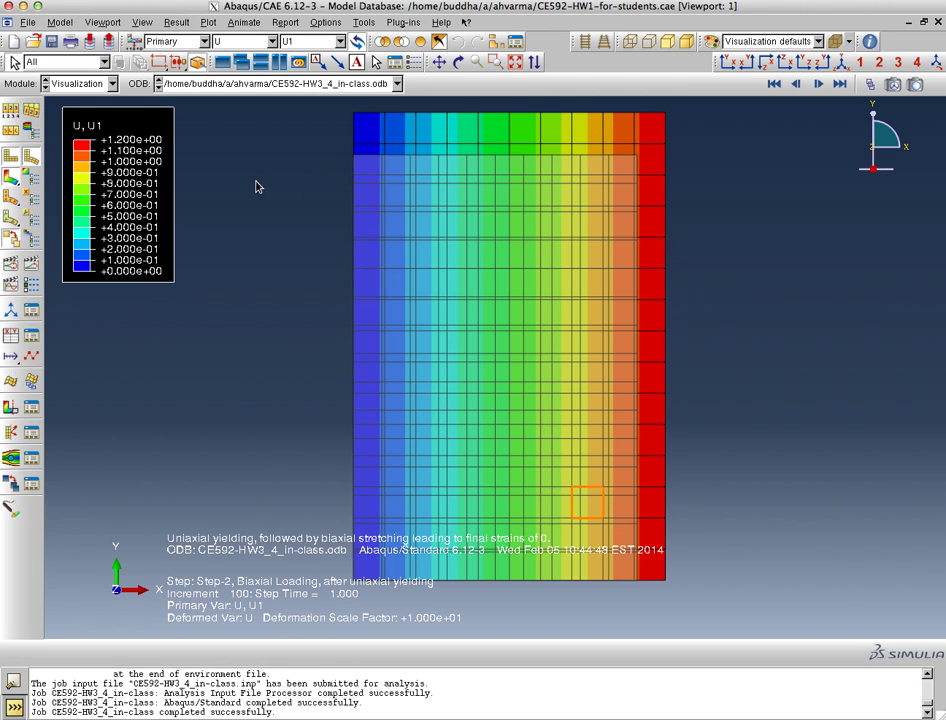
{"action": "left_click", "coordinate": [177, 22]}
{"action": "left_click", "coordinate": [195, 40]}
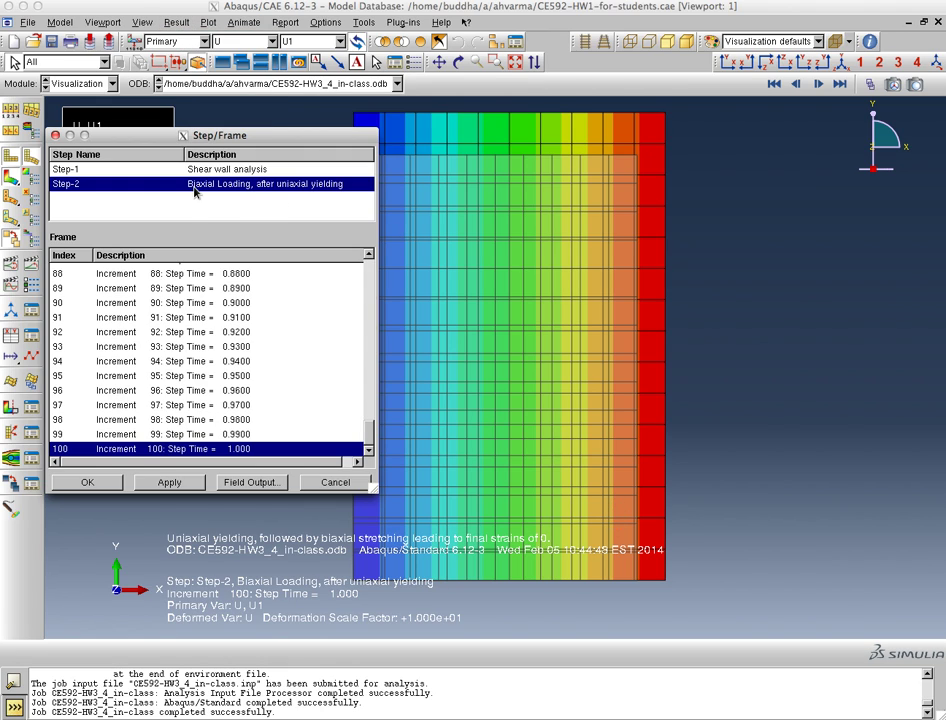
{"action": "left_click", "coordinate": [206, 170]}
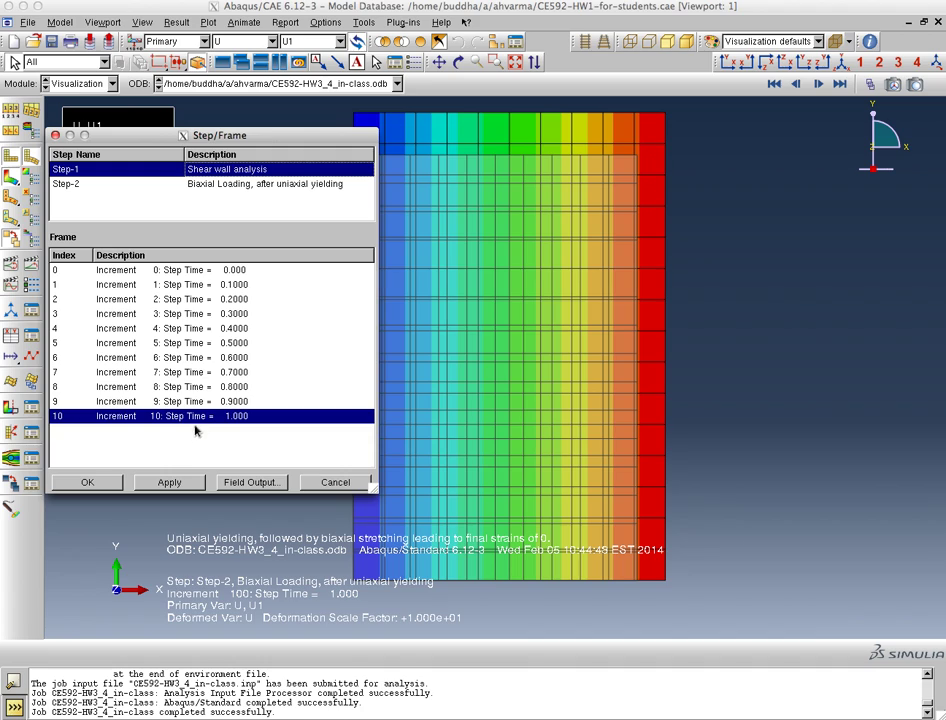
{"action": "left_click", "coordinate": [234, 185]}
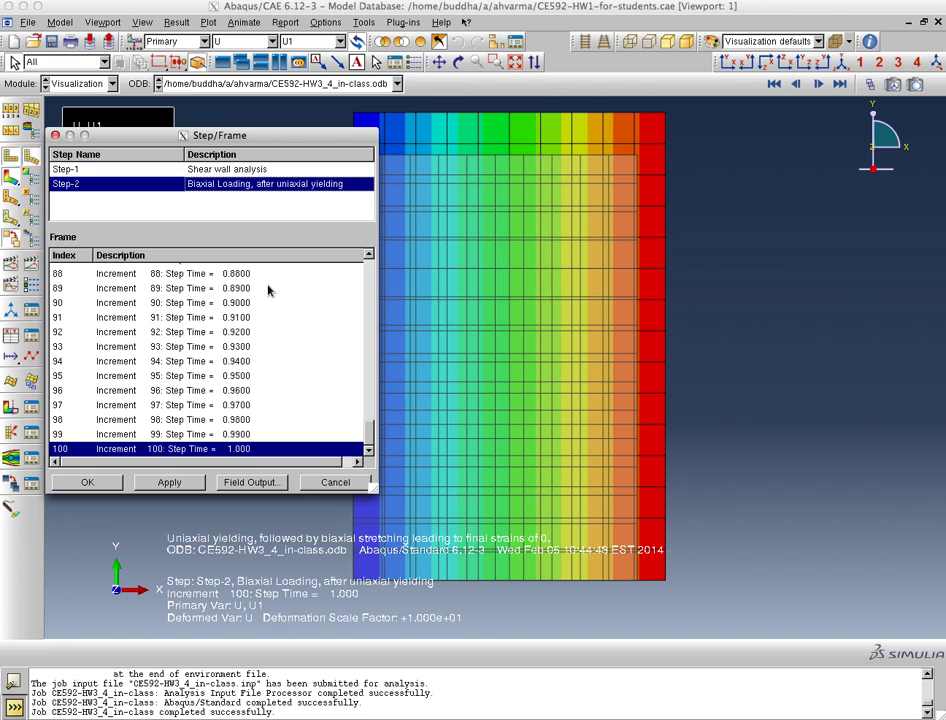
{"action": "left_click", "coordinate": [335, 482]}
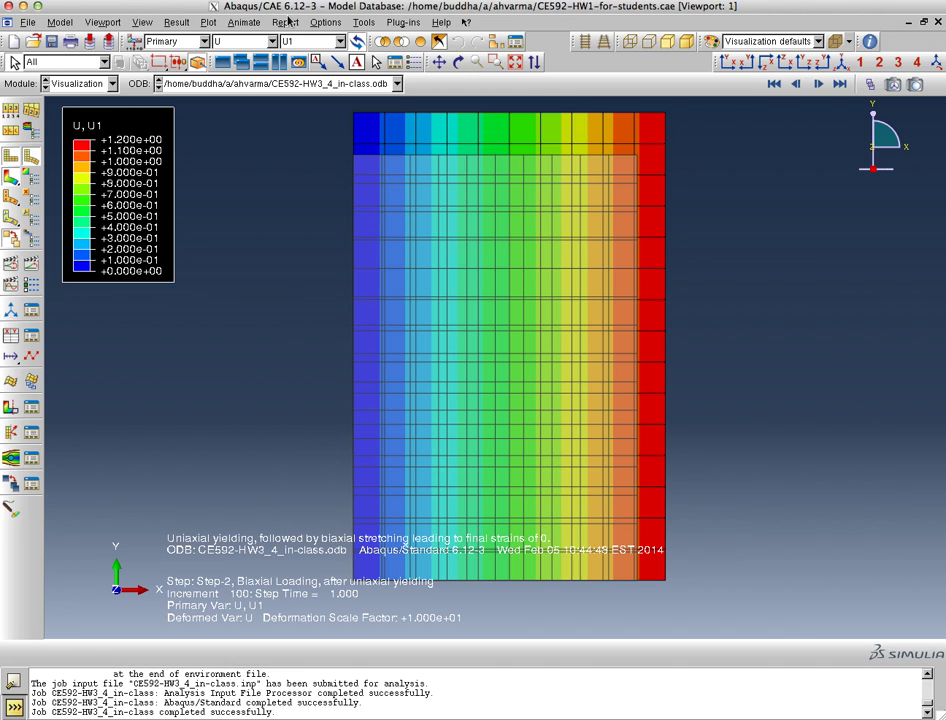
Step: Start a new XY data set via Tools > XY Data > Create, sourced from ODB field output
{"action": "left_click", "coordinate": [177, 22]}
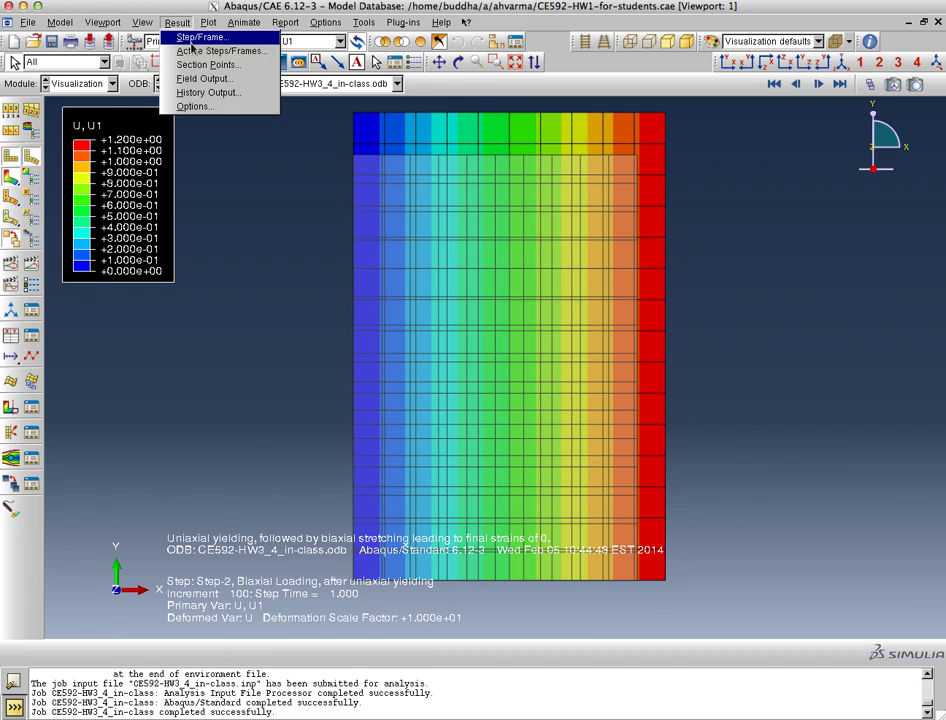
{"action": "left_click", "coordinate": [200, 78]}
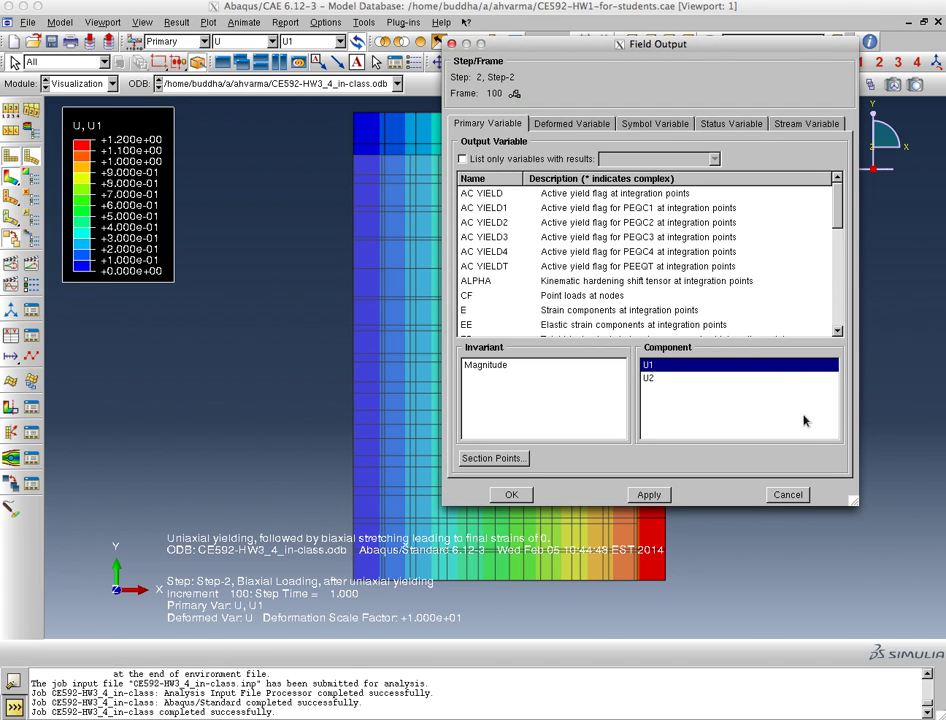
{"action": "left_click", "coordinate": [787, 494]}
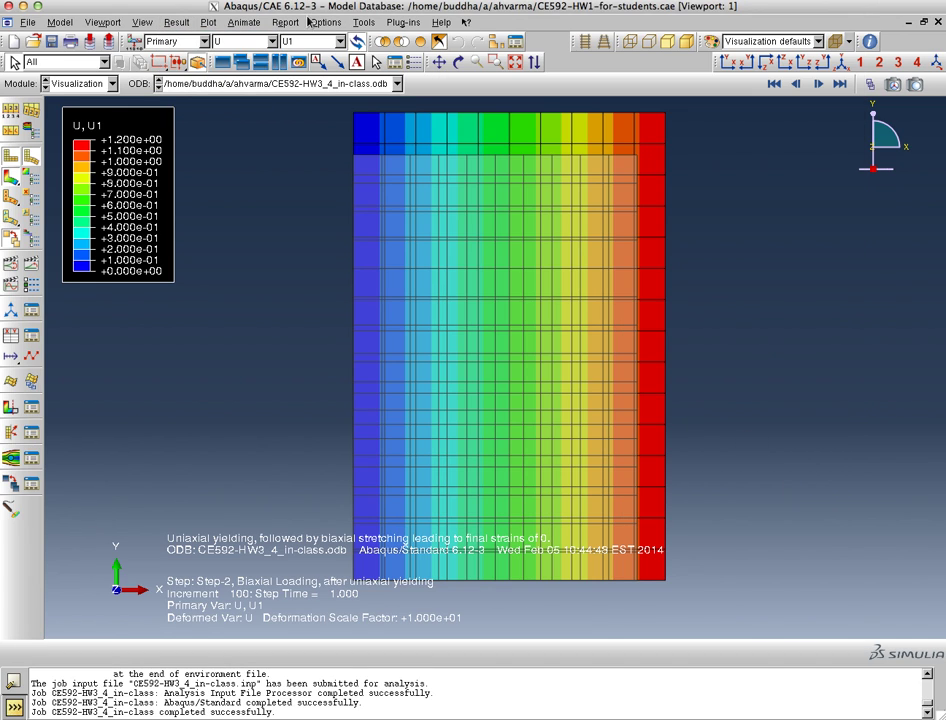
{"action": "left_click", "coordinate": [364, 22]}
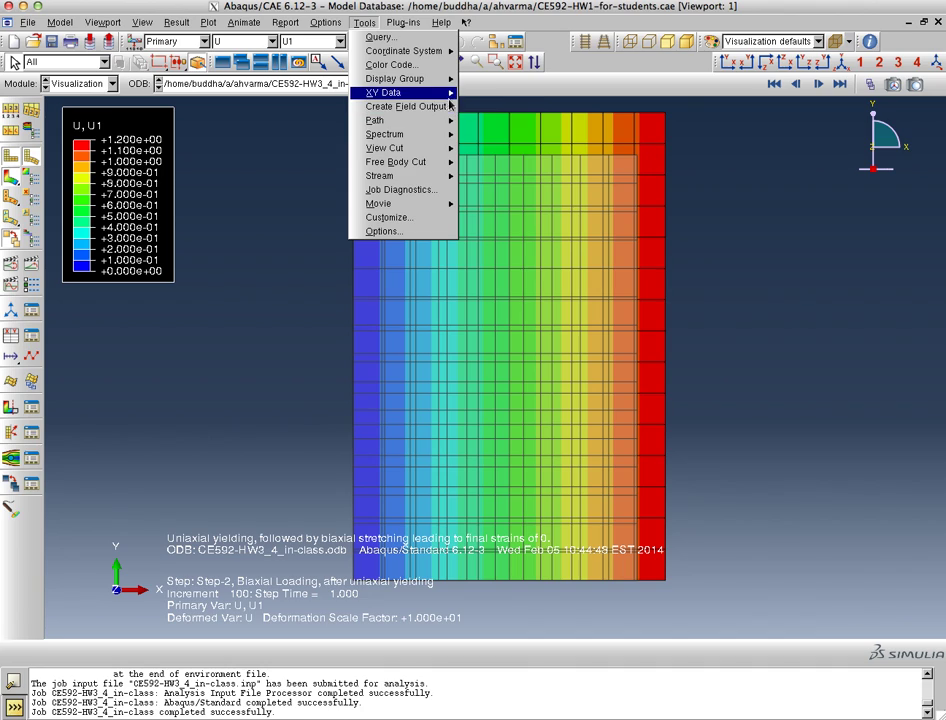
{"action": "mouse_move", "coordinate": [445, 92]}
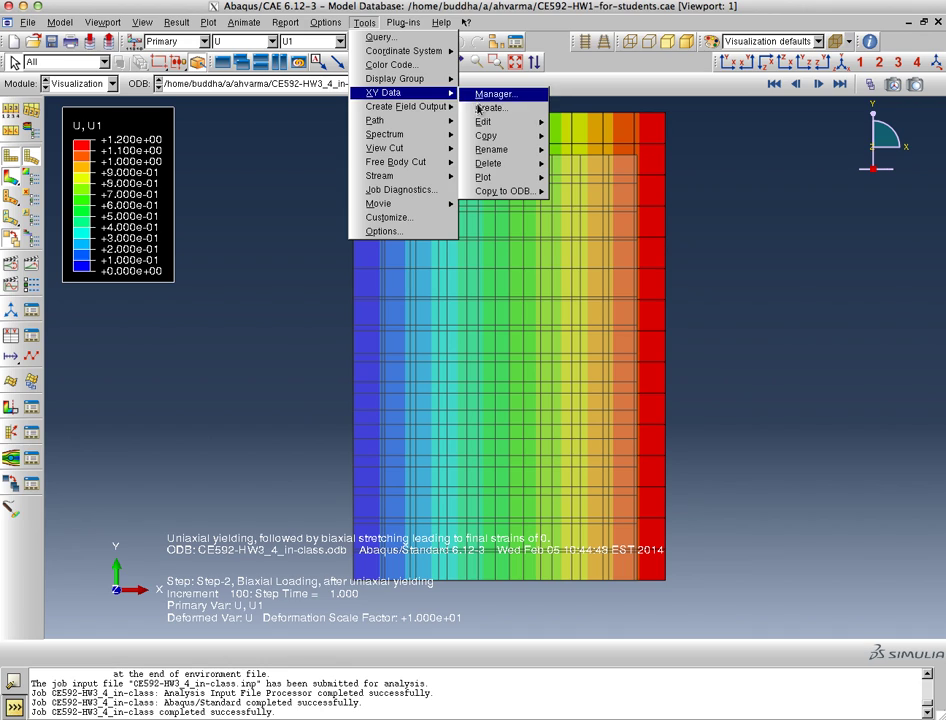
{"action": "left_click", "coordinate": [484, 108]}
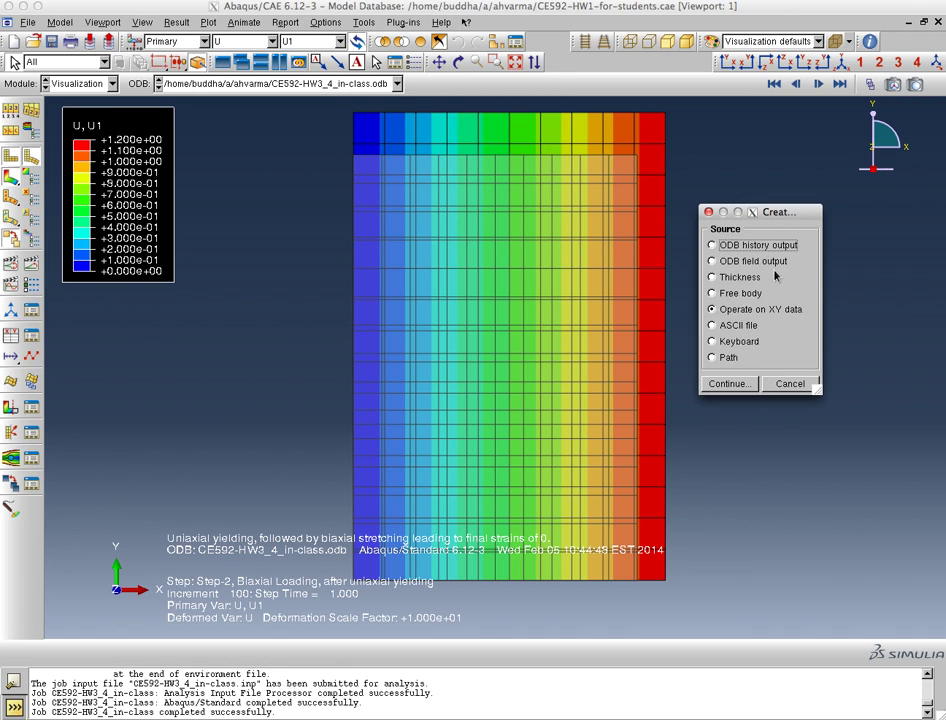
{"action": "left_click", "coordinate": [752, 261]}
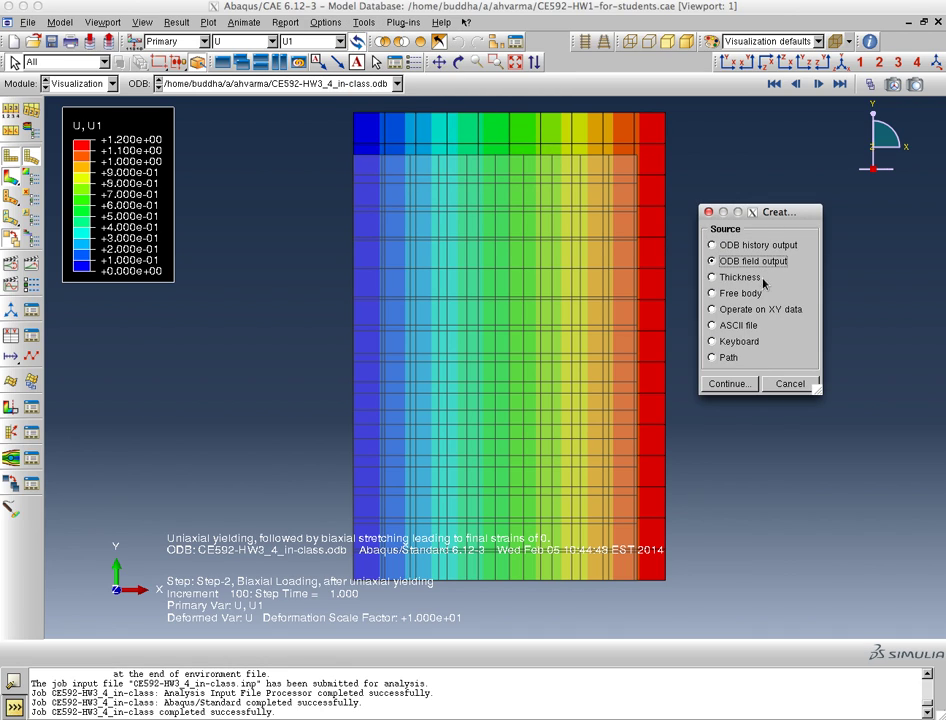
Step: Uncheck strain E and plastic strain PE, and add stress S11 alongside S22
{"action": "left_click", "coordinate": [731, 383]}
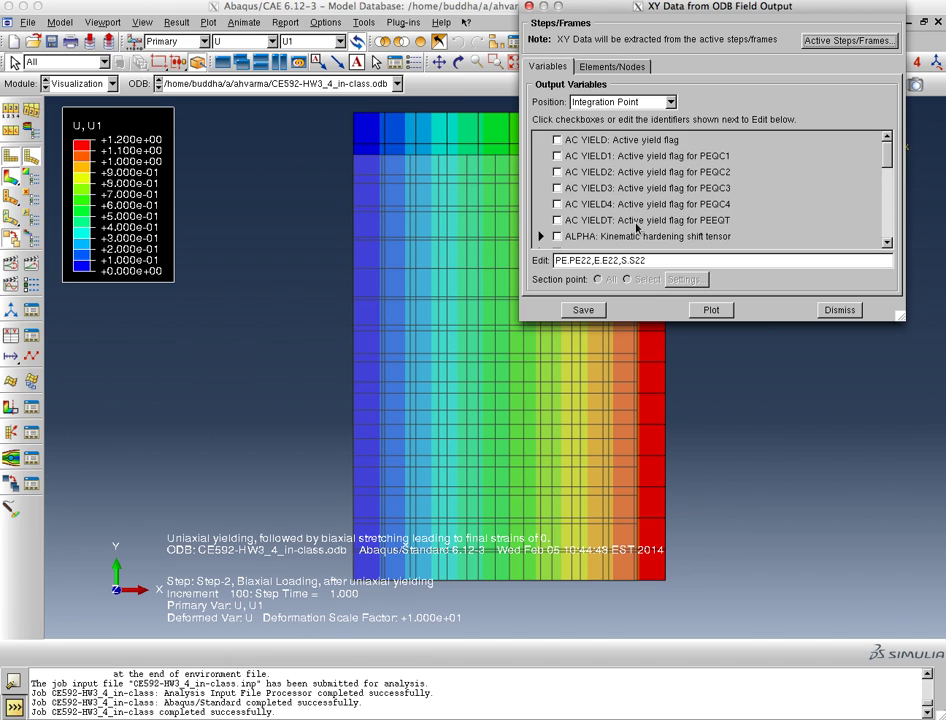
{"action": "scroll", "coordinate": [560, 228], "scroll_direction": "down", "scroll_amount": 5}
{"action": "left_click", "coordinate": [558, 136]}
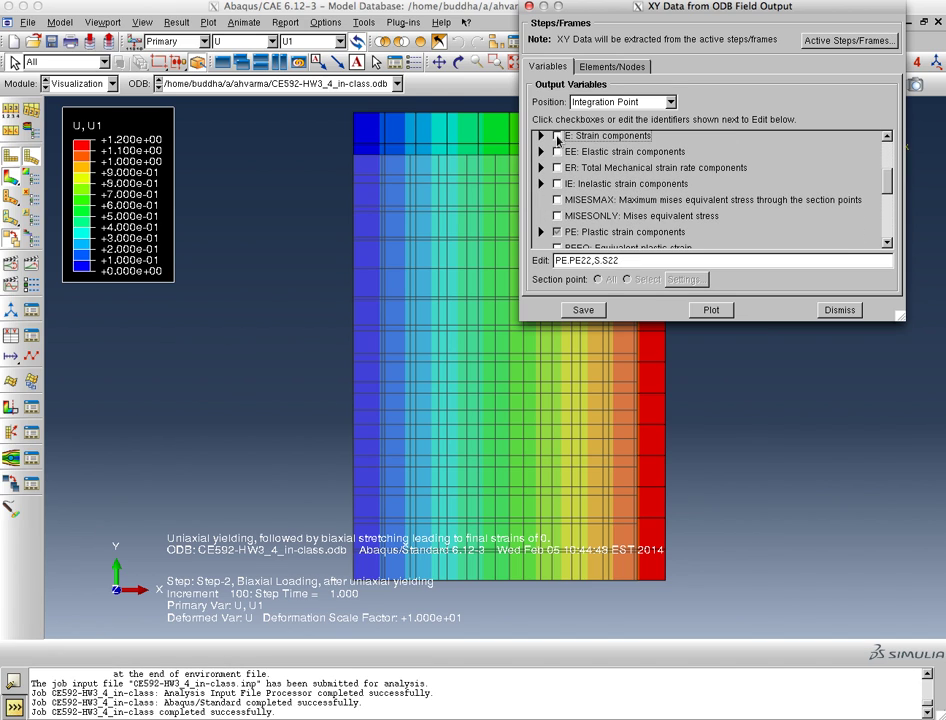
{"action": "left_click", "coordinate": [557, 231]}
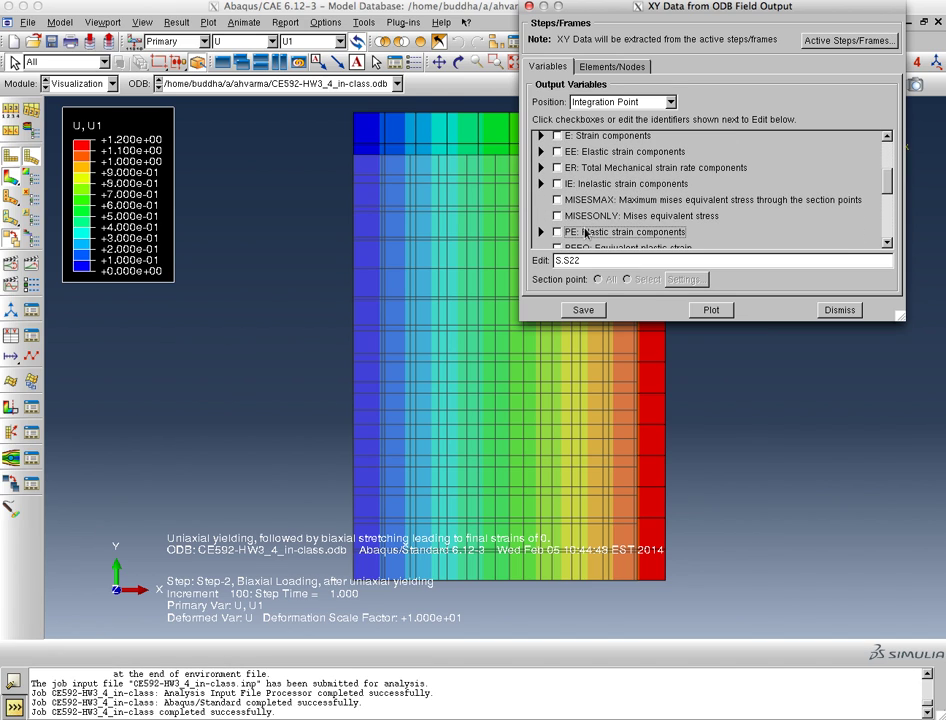
{"action": "scroll", "coordinate": [585, 233], "scroll_direction": "down", "scroll_amount": 6}
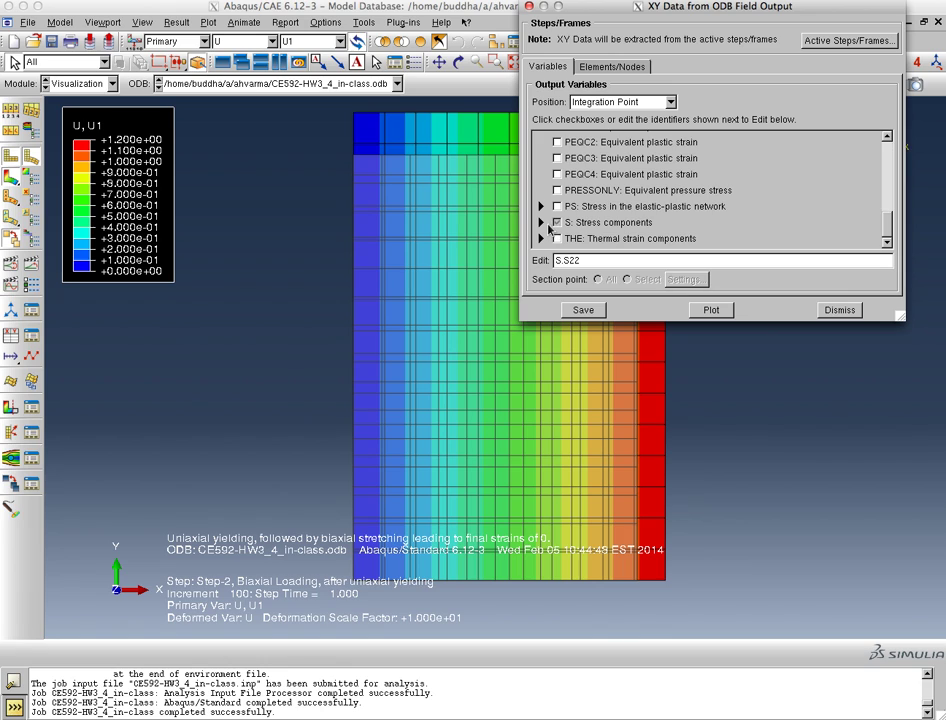
{"action": "left_click", "coordinate": [542, 222]}
{"action": "scroll", "coordinate": [613, 226], "scroll_direction": "down", "scroll_amount": 4}
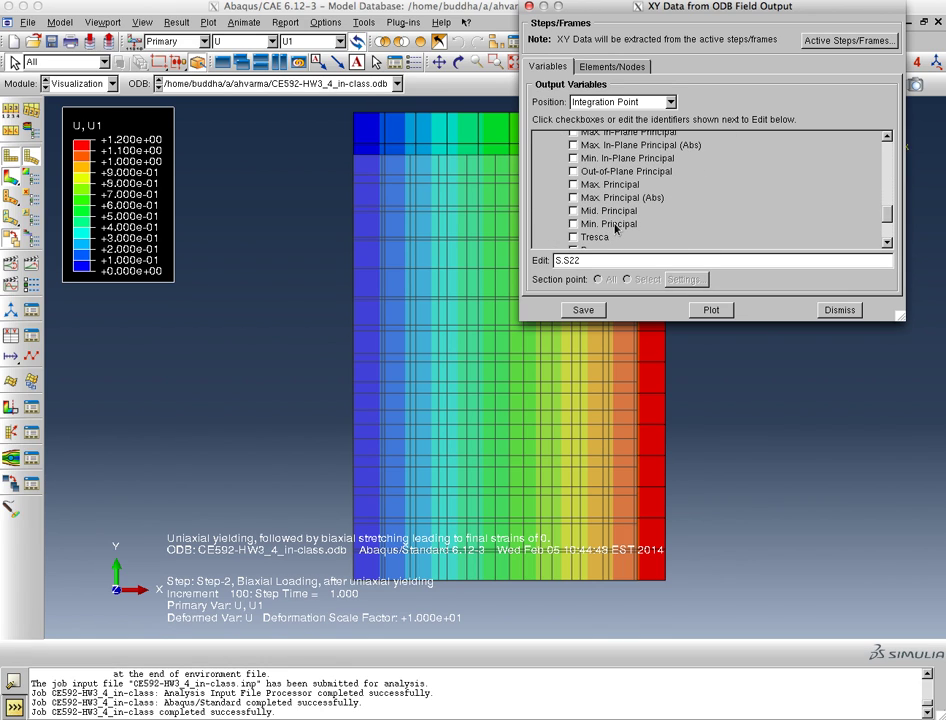
{"action": "scroll", "coordinate": [615, 228], "scroll_direction": "up", "scroll_amount": 3}
{"action": "scroll", "coordinate": [615, 228], "scroll_direction": "down", "scroll_amount": 6}
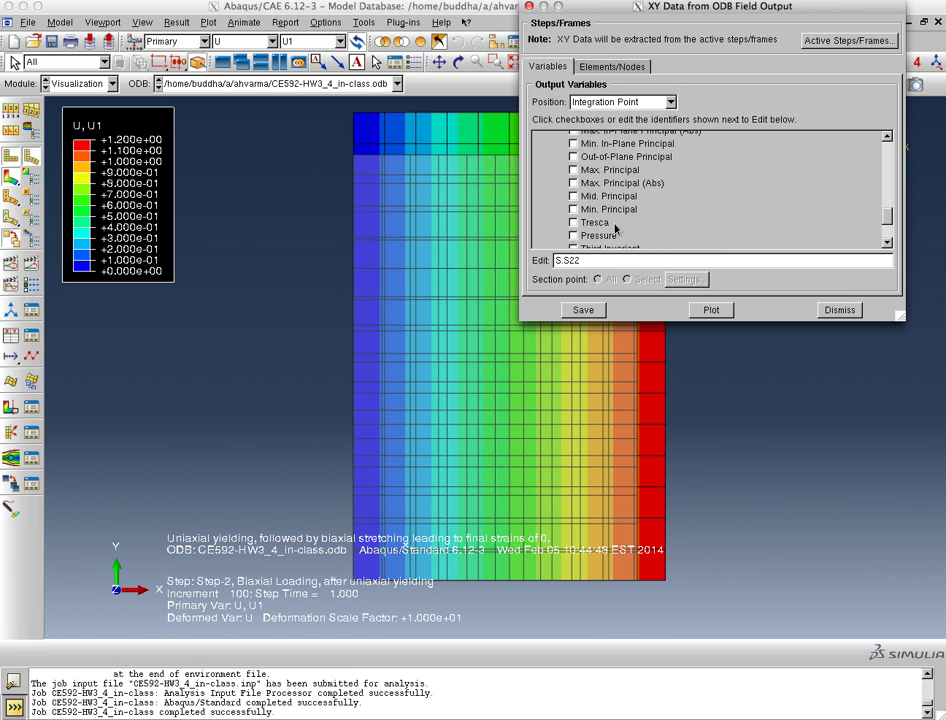
{"action": "left_click", "coordinate": [584, 183]}
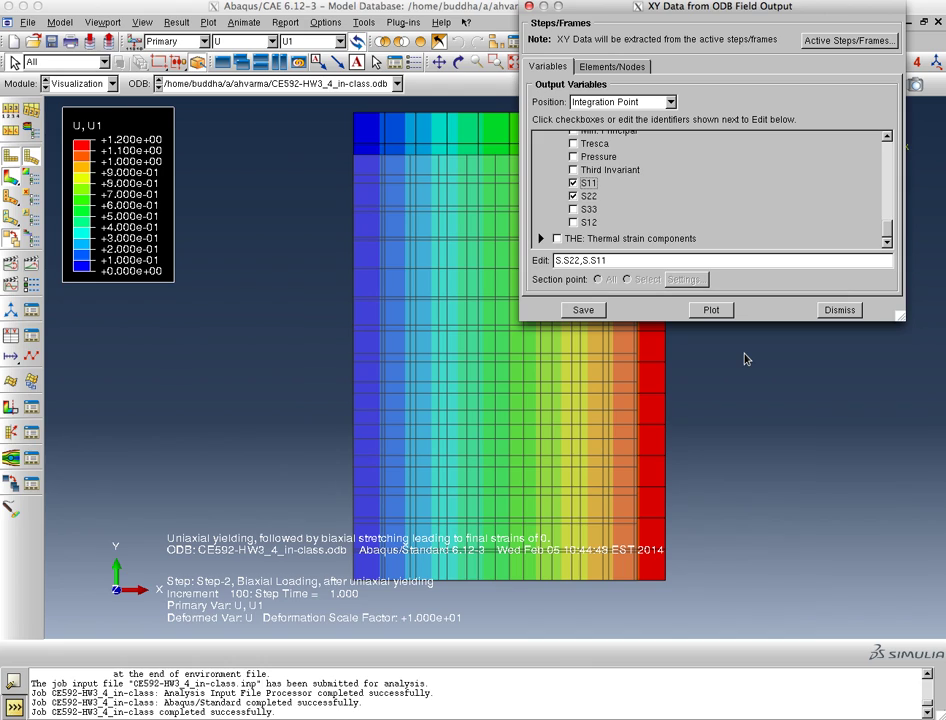
{"action": "left_click", "coordinate": [603, 65]}
Step: Pick one mid-mesh element, save its S11/S22 XY data with default names, and dismiss
{"action": "left_click", "coordinate": [655, 105]}
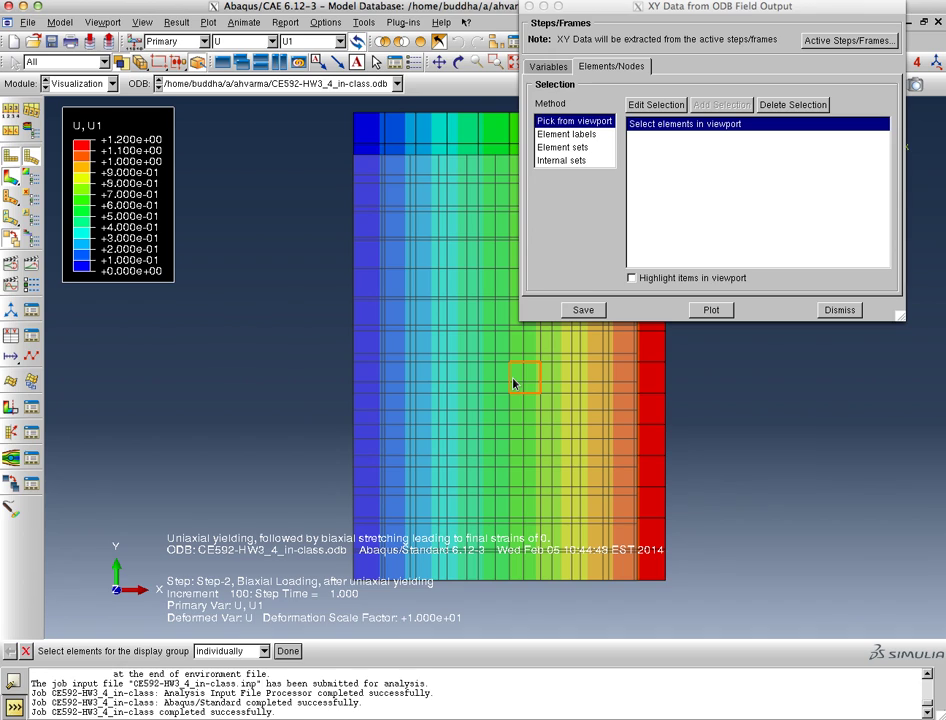
{"action": "left_click", "coordinate": [513, 383]}
{"action": "left_click", "coordinate": [584, 311]}
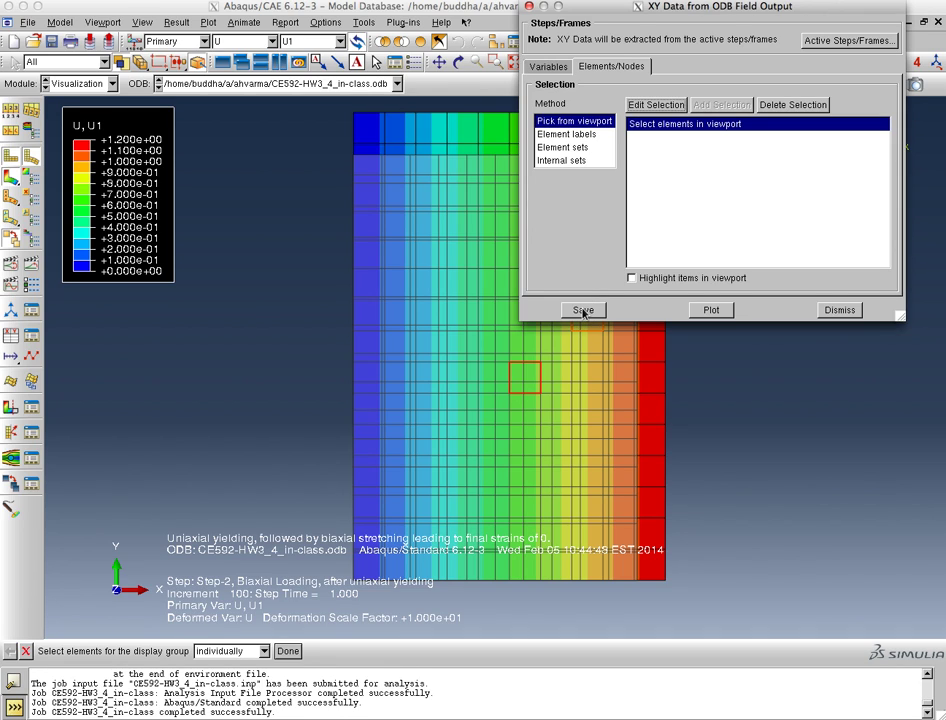
{"action": "left_click", "coordinate": [584, 311]}
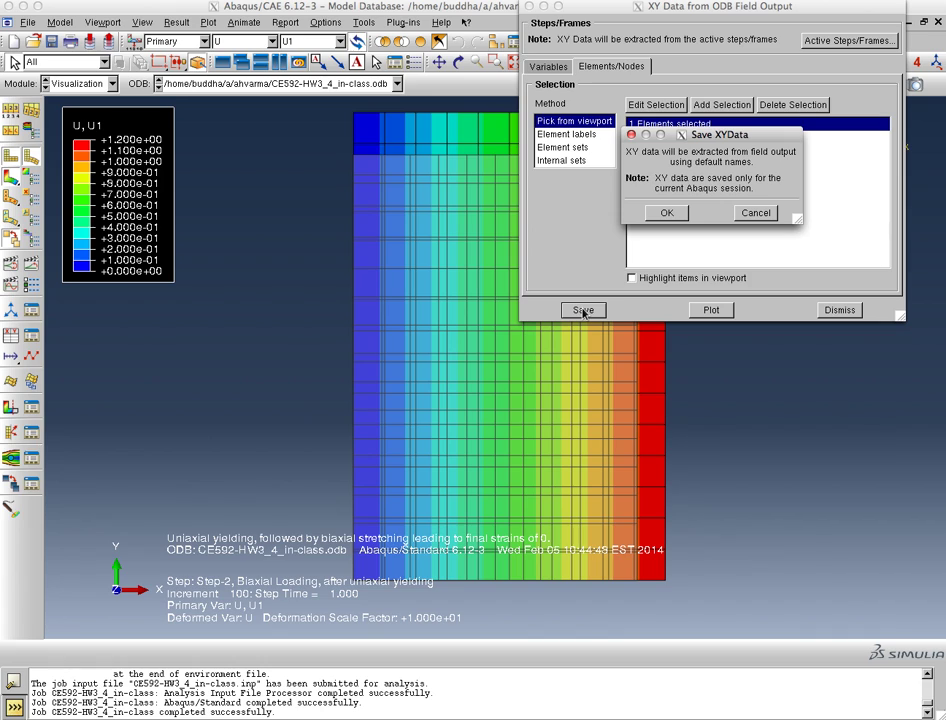
{"action": "left_click", "coordinate": [665, 212]}
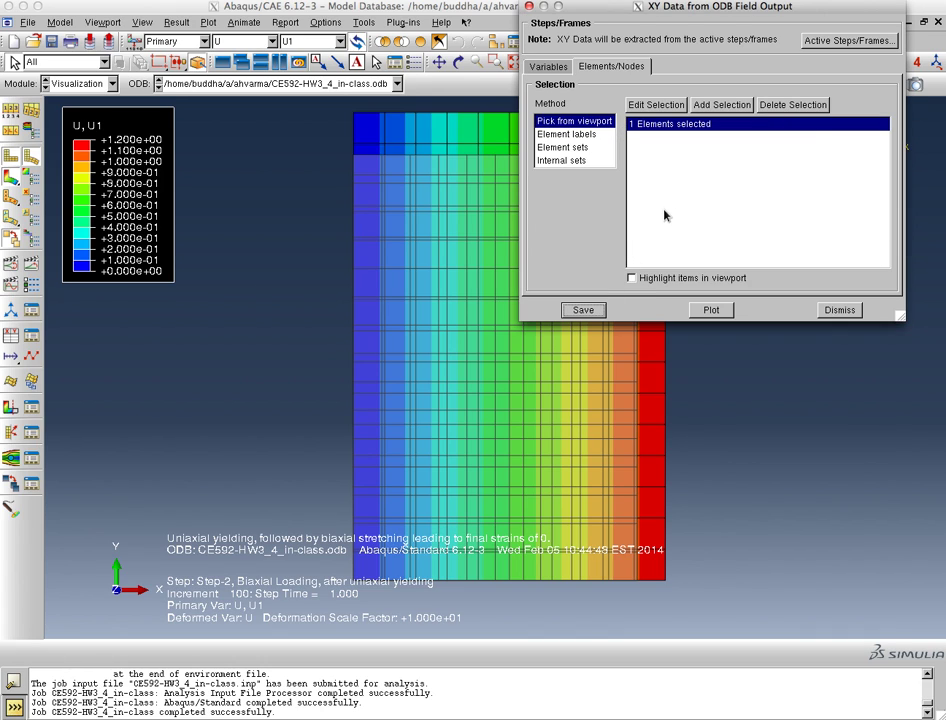
{"action": "left_click", "coordinate": [840, 310]}
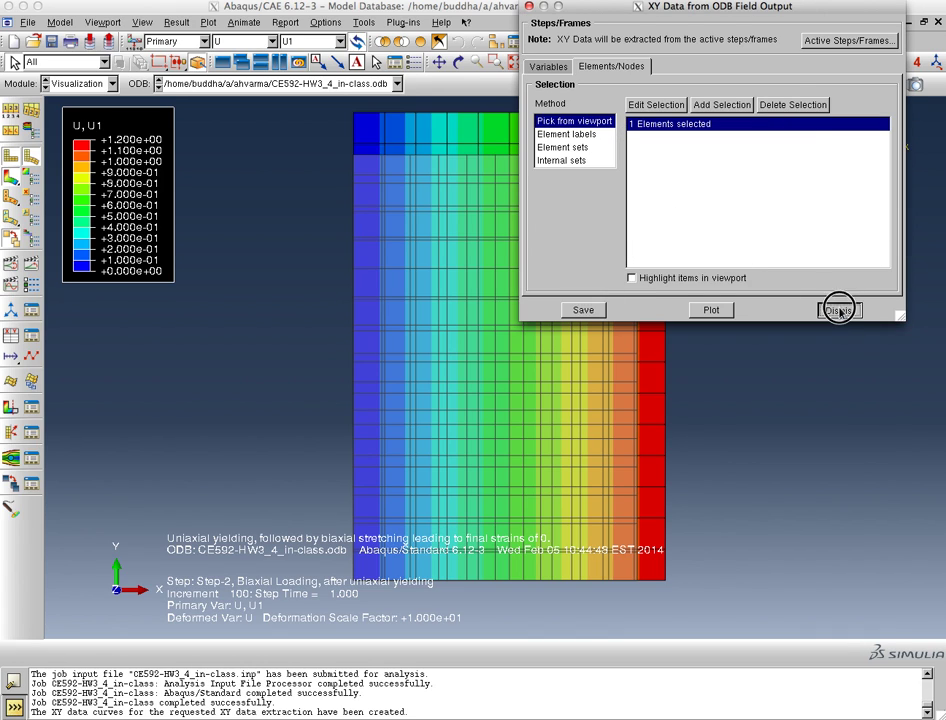
Step: Start a new XY data set with 'Operate on XY data', then move the dialog up-left and enlarge it
{"action": "left_click", "coordinate": [368, 22]}
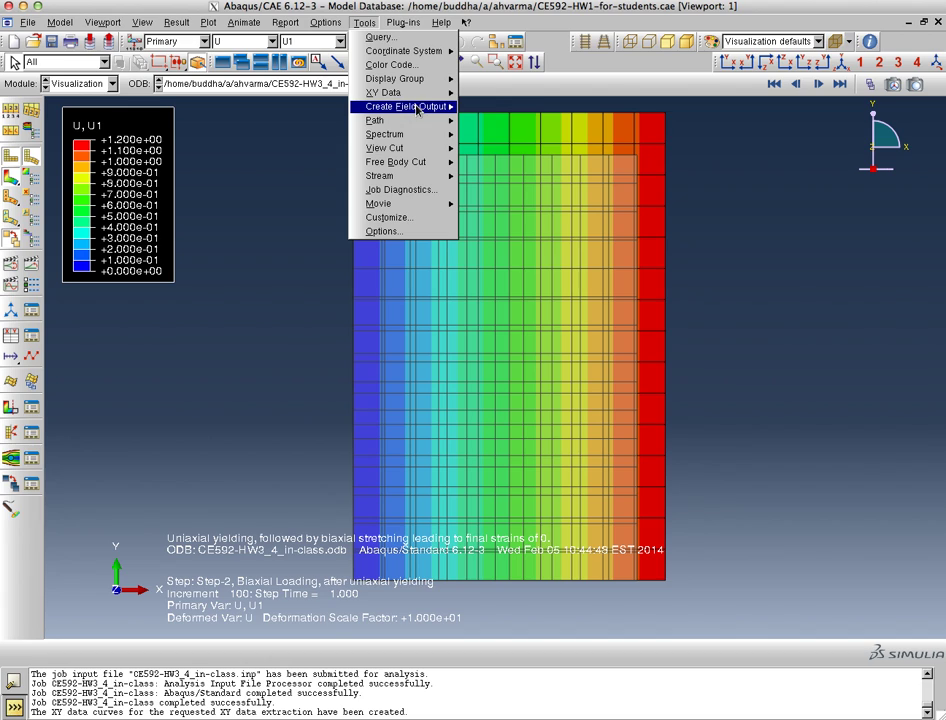
{"action": "left_click", "coordinate": [475, 108]}
{"action": "left_click", "coordinate": [726, 309]}
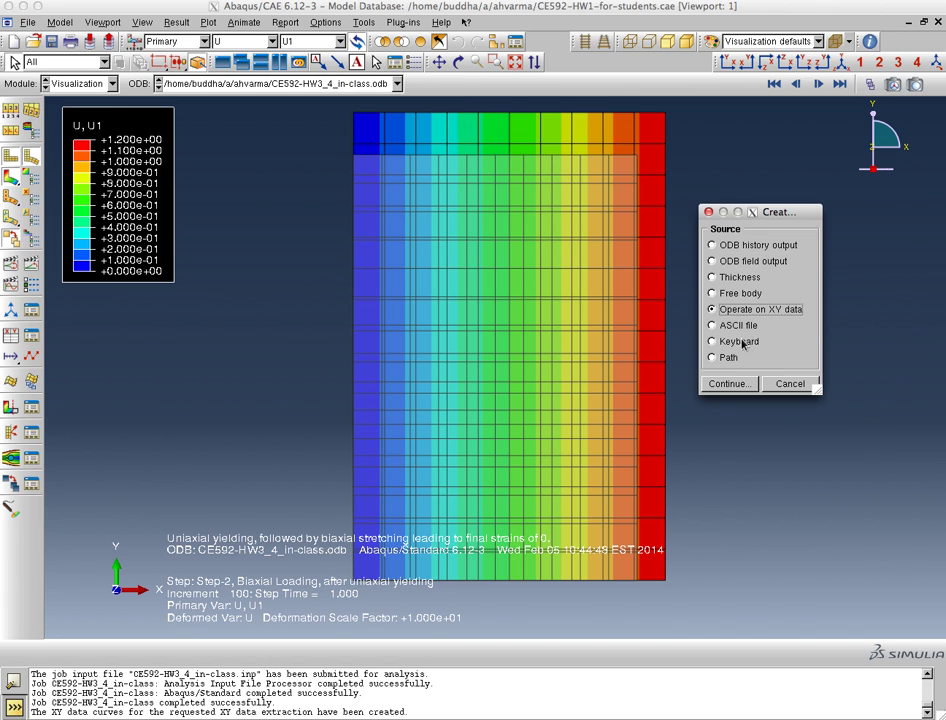
{"action": "left_click", "coordinate": [729, 383]}
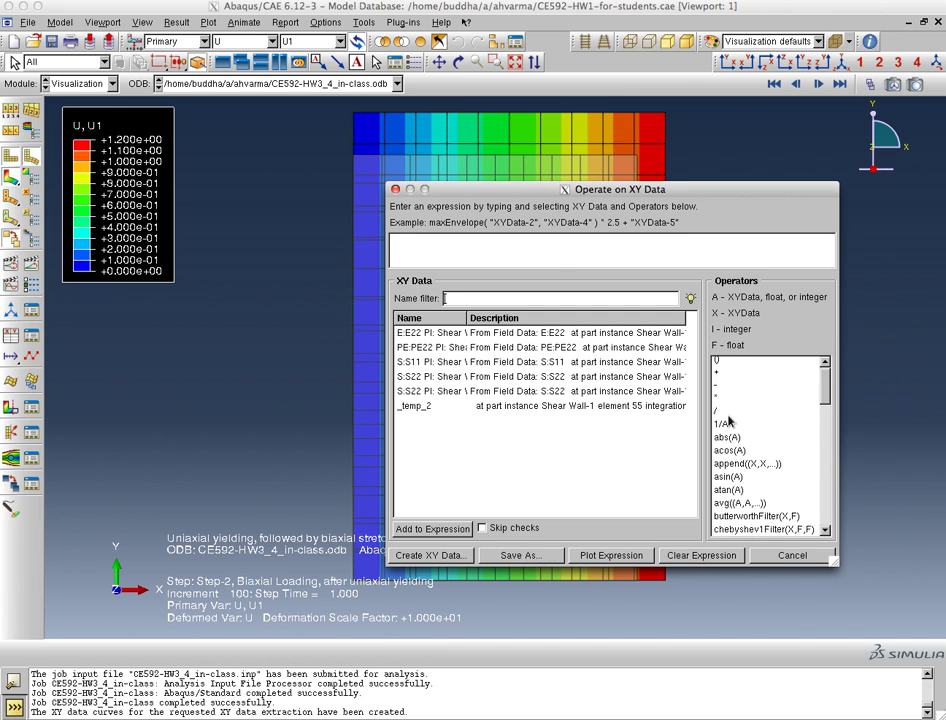
{"action": "scroll", "coordinate": [729, 421], "scroll_direction": "down", "scroll_amount": 3}
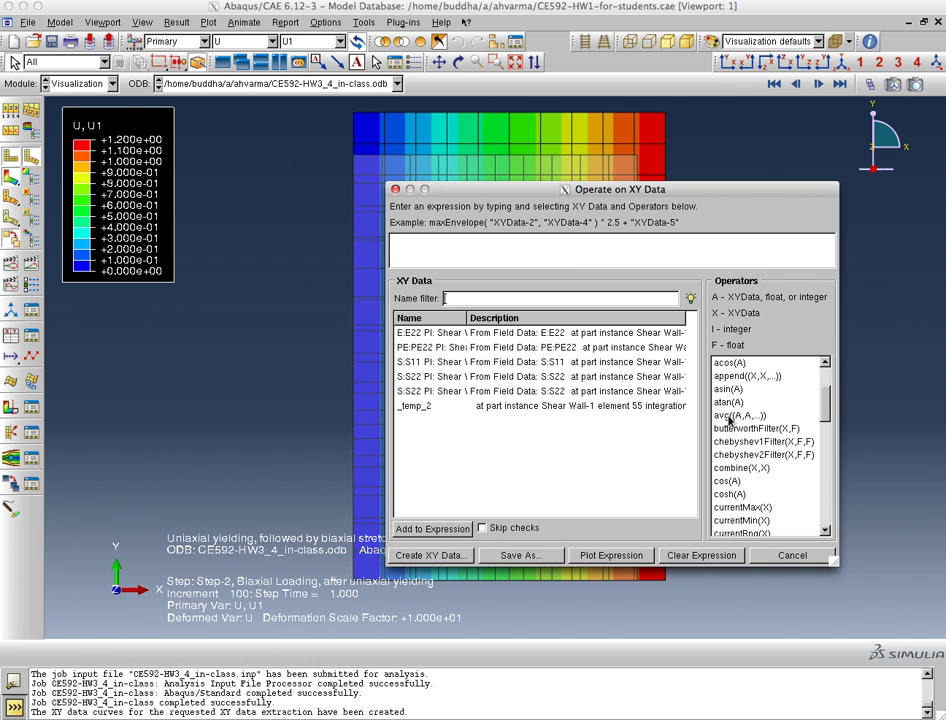
{"action": "left_click_drag", "start_coordinate": [555, 196], "coordinate": [292, 158]}
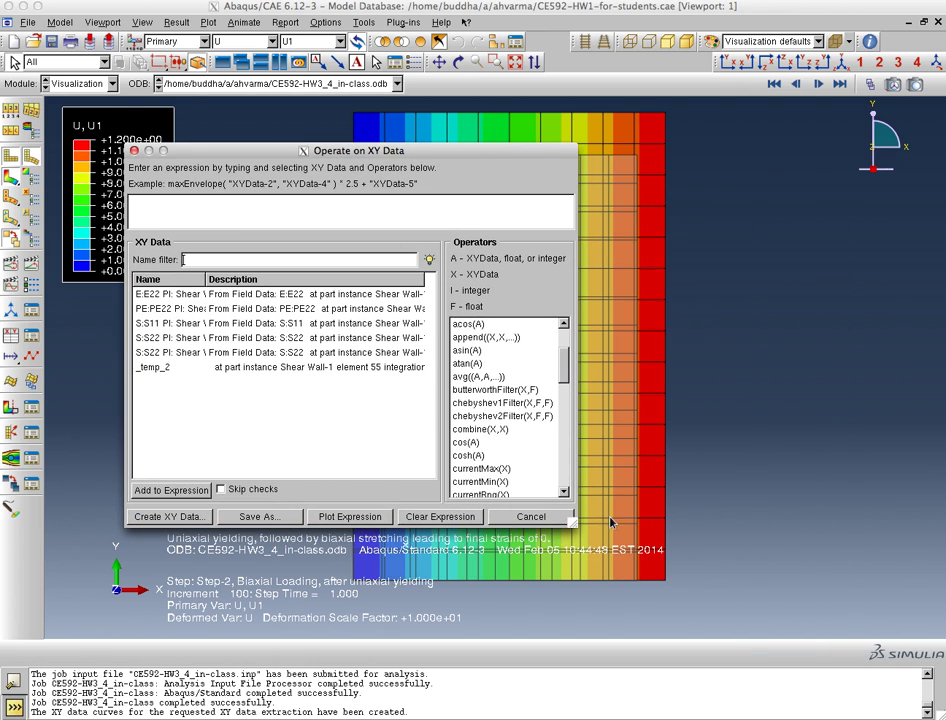
{"action": "left_click_drag", "start_coordinate": [573, 524], "coordinate": [926, 549]}
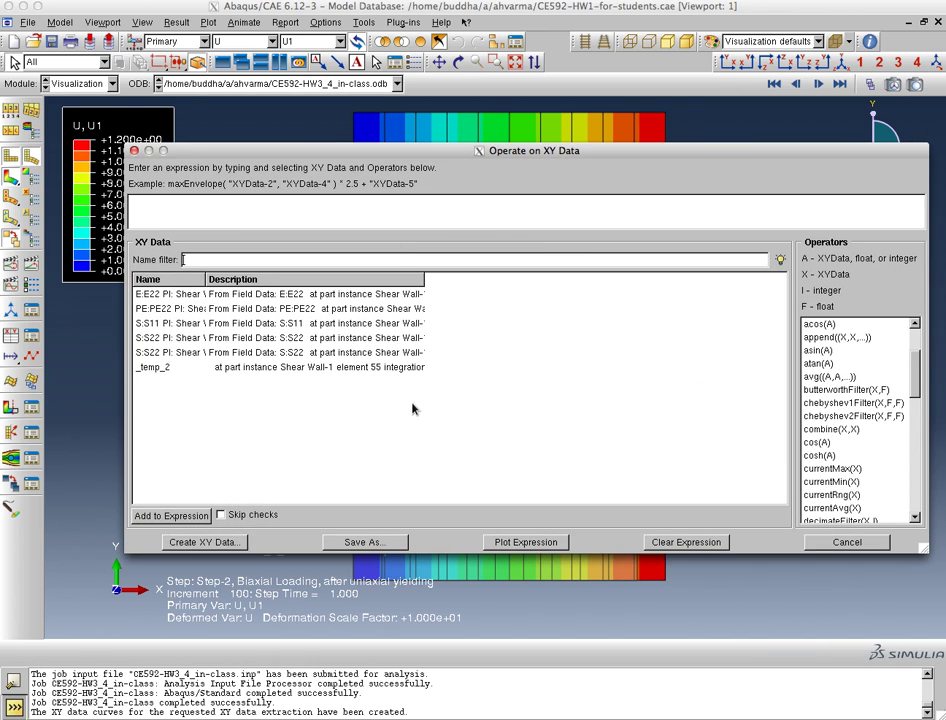